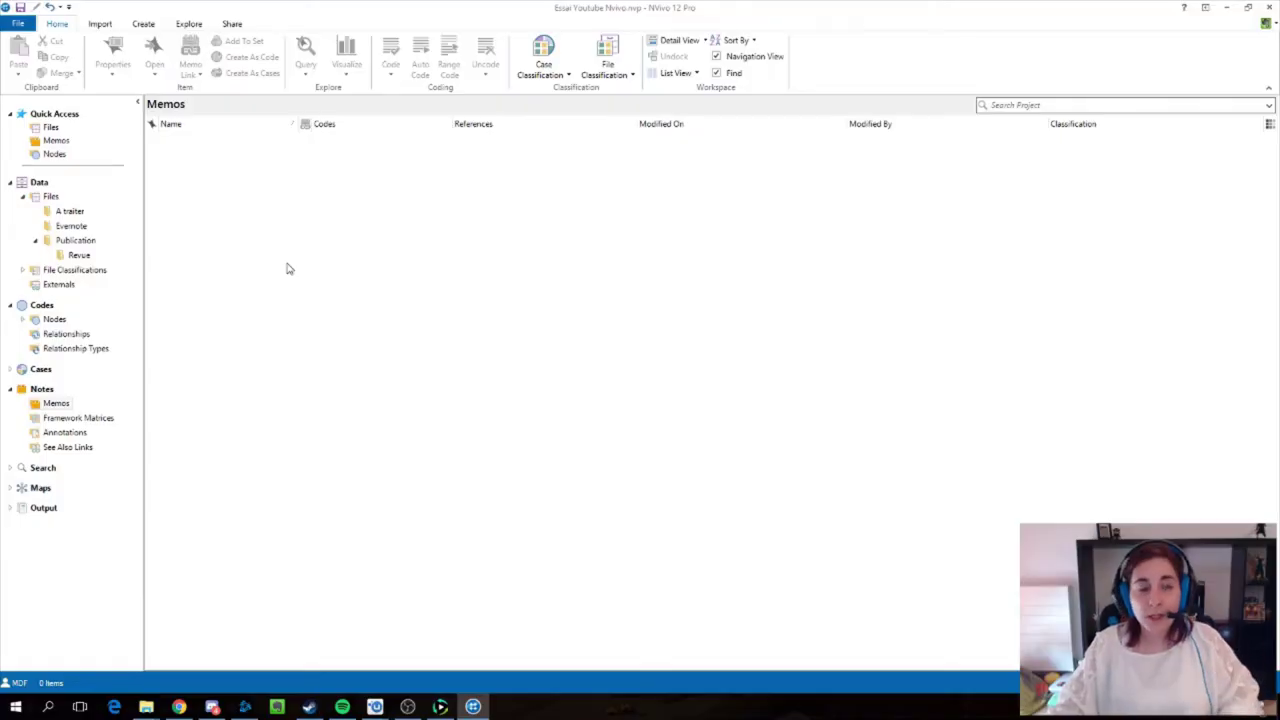
Step: Start an import of notes from the already connected Evernote account
left_click(99, 26)
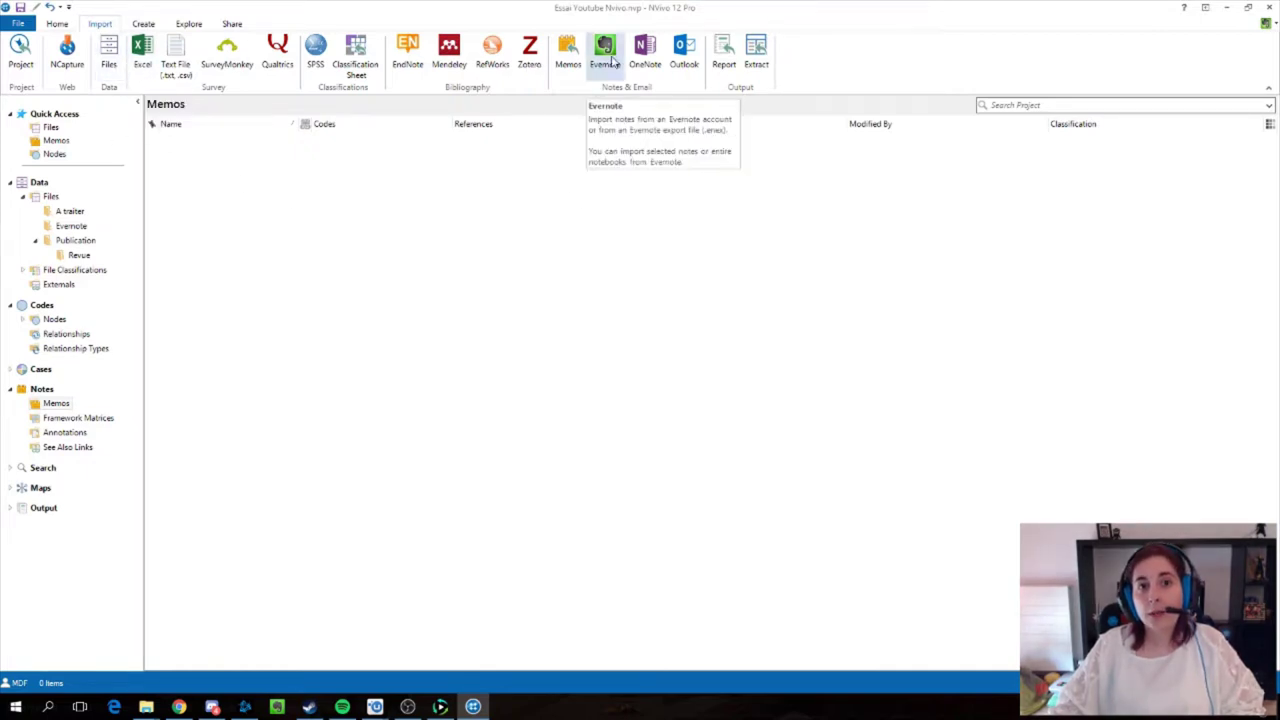
left_click(663, 397)
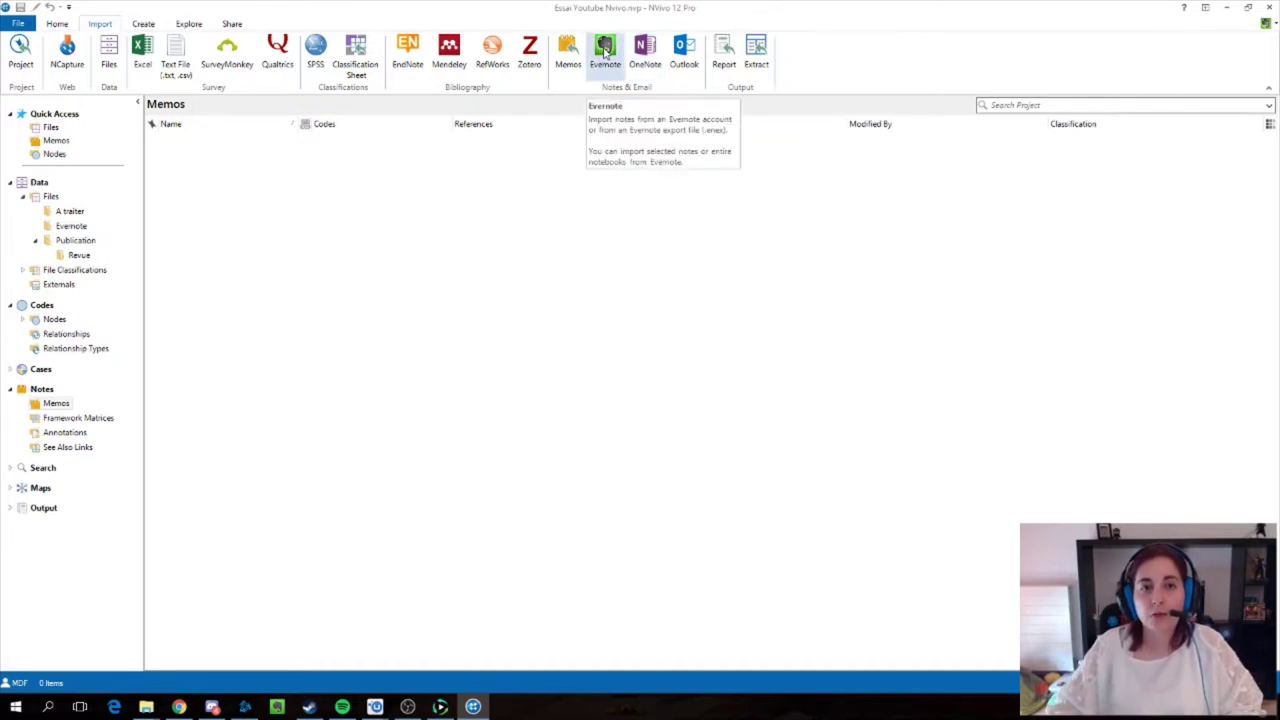
left_click(605, 52)
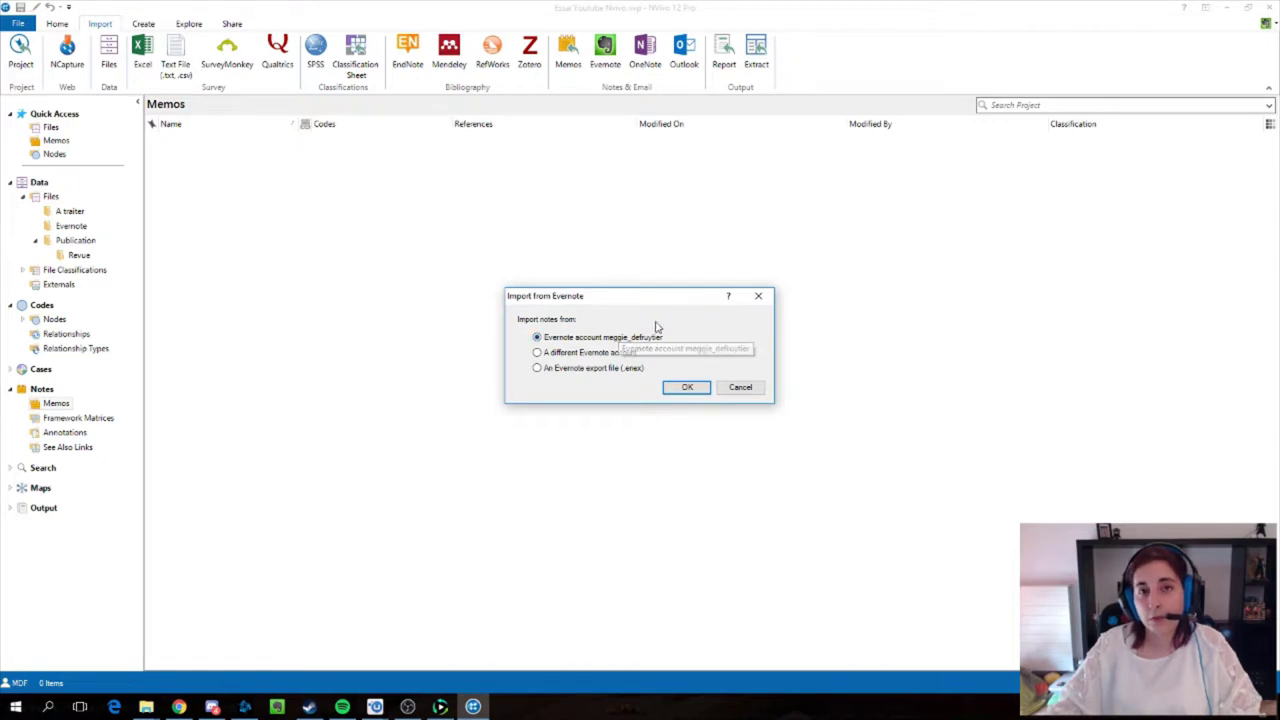
left_click(686, 389)
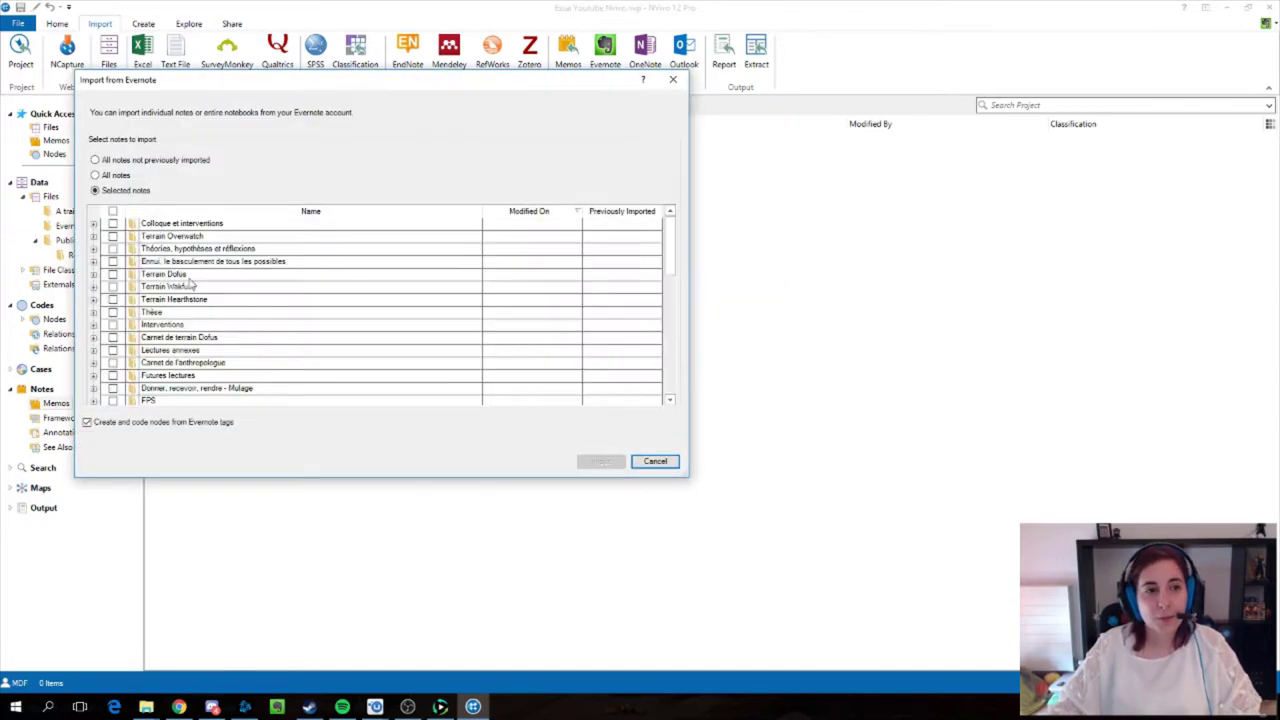
left_click(112, 236)
left_click(112, 223)
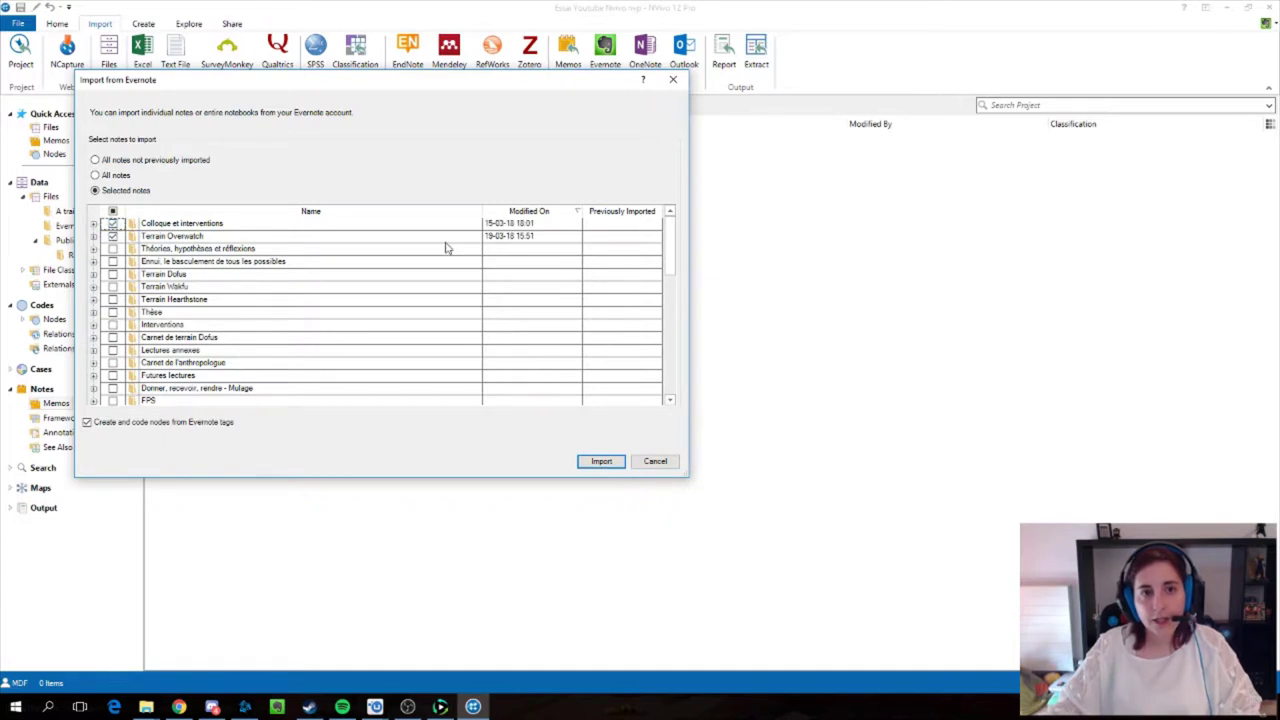
left_click(112, 236)
left_click(112, 223)
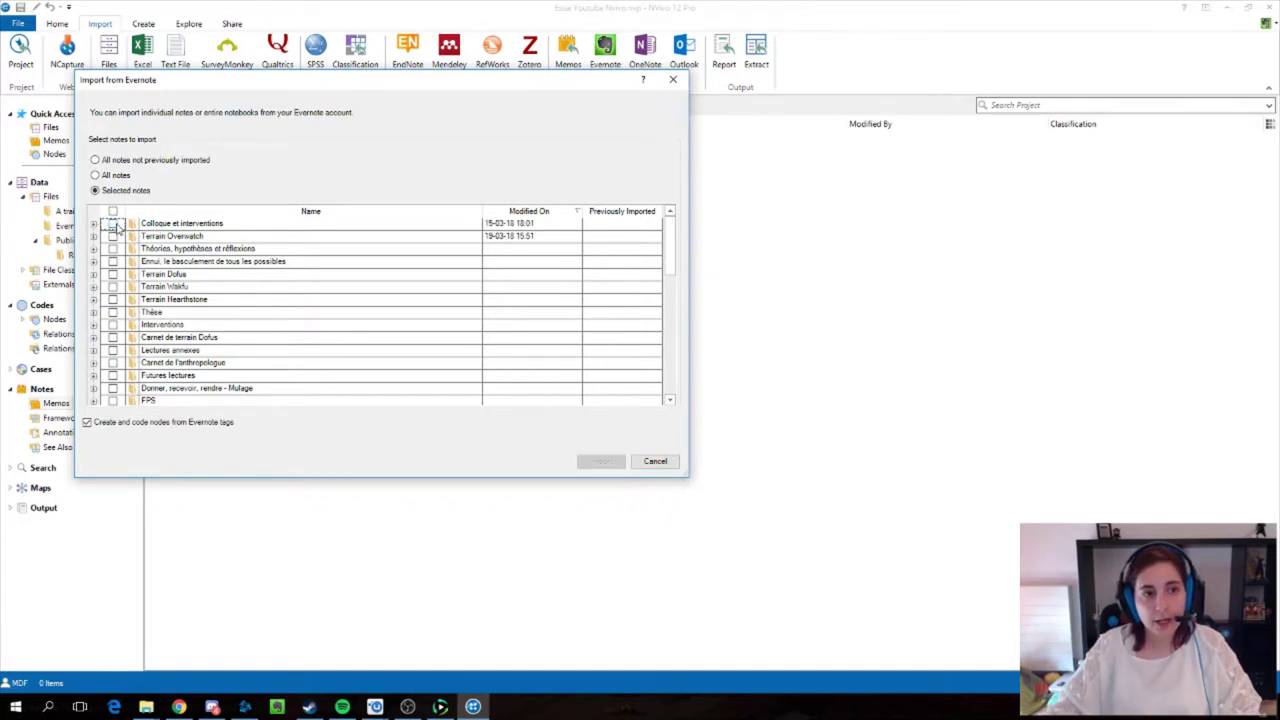
left_click(112, 261)
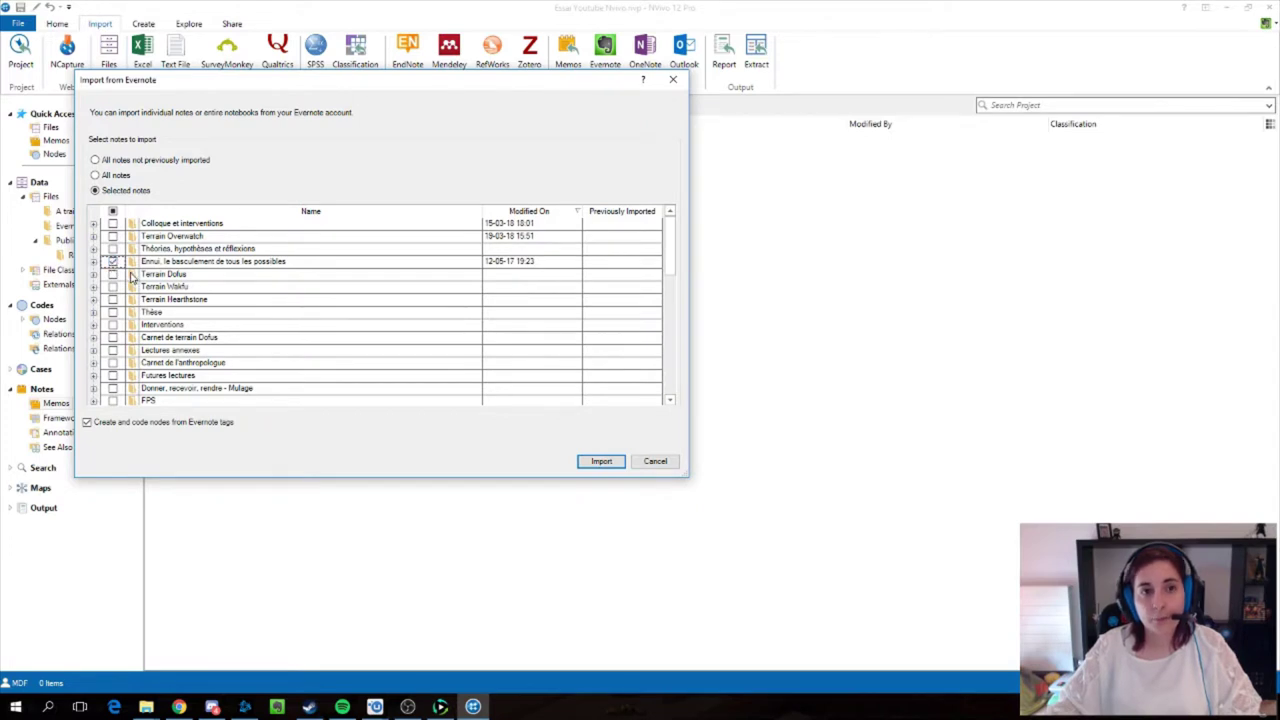
left_click(112, 261)
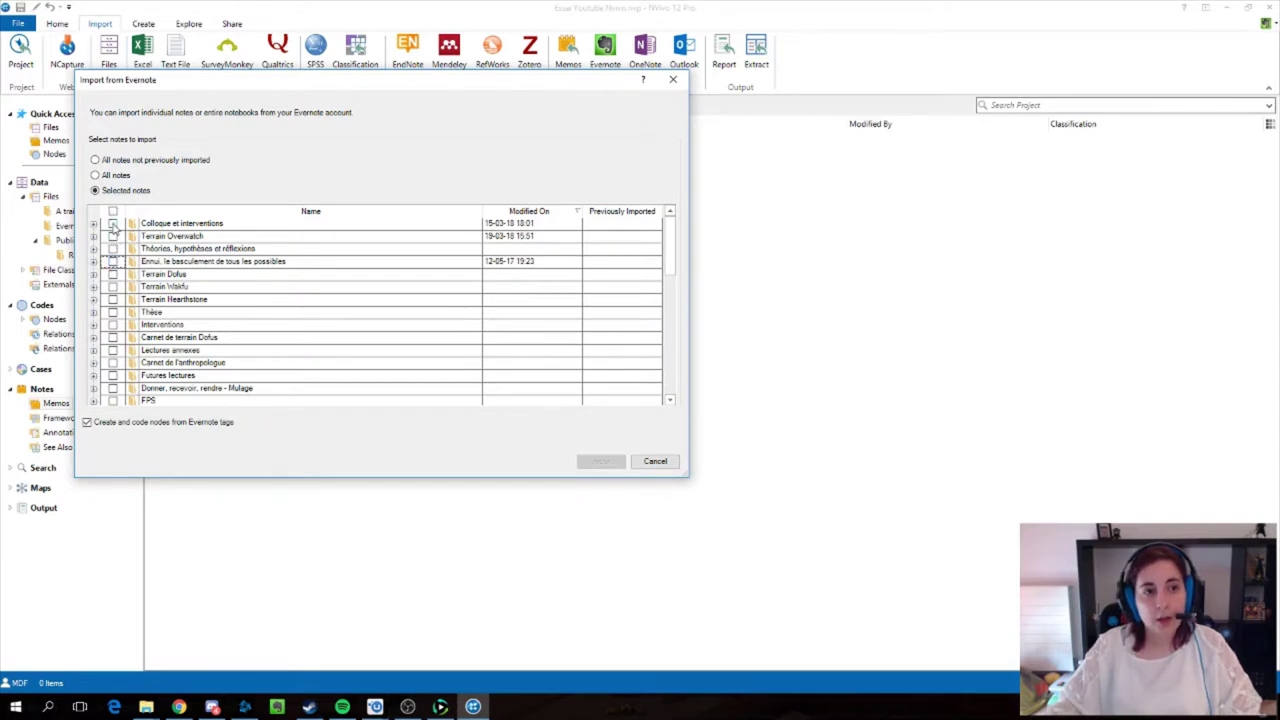
Step: Import only the Terrain Overwatch notebook from Evernote
left_click(112, 236)
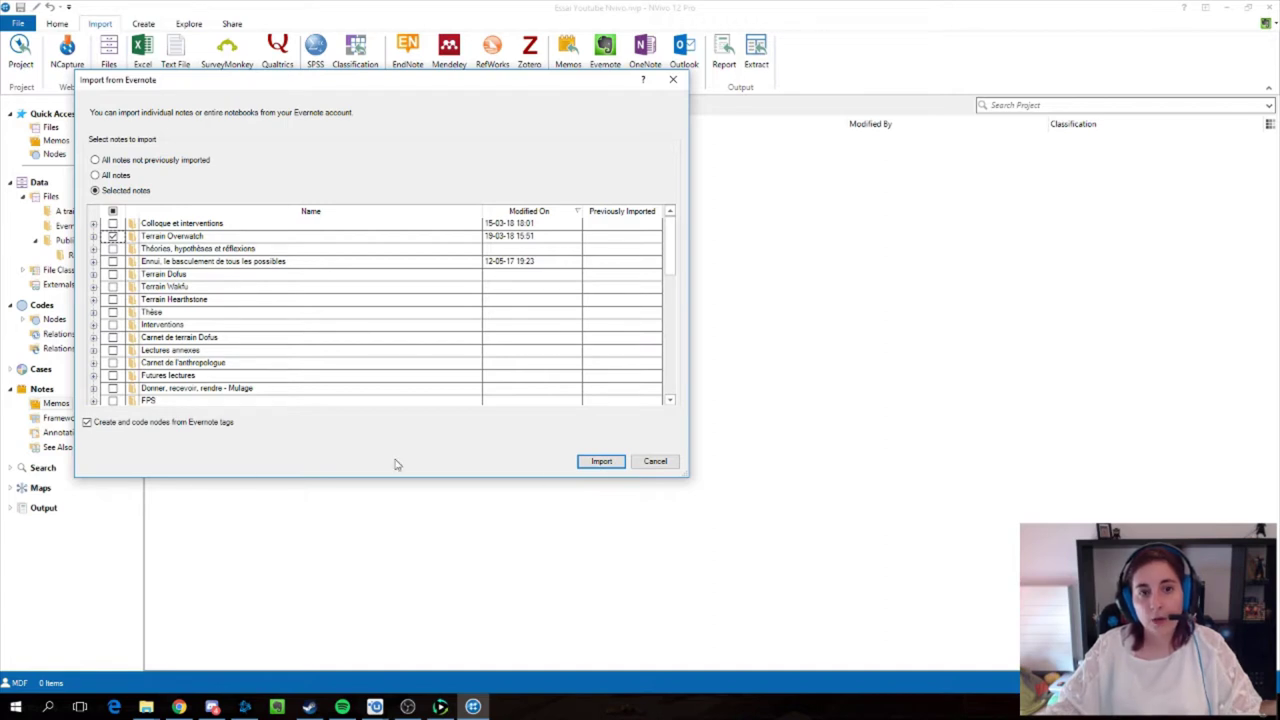
left_click(603, 462)
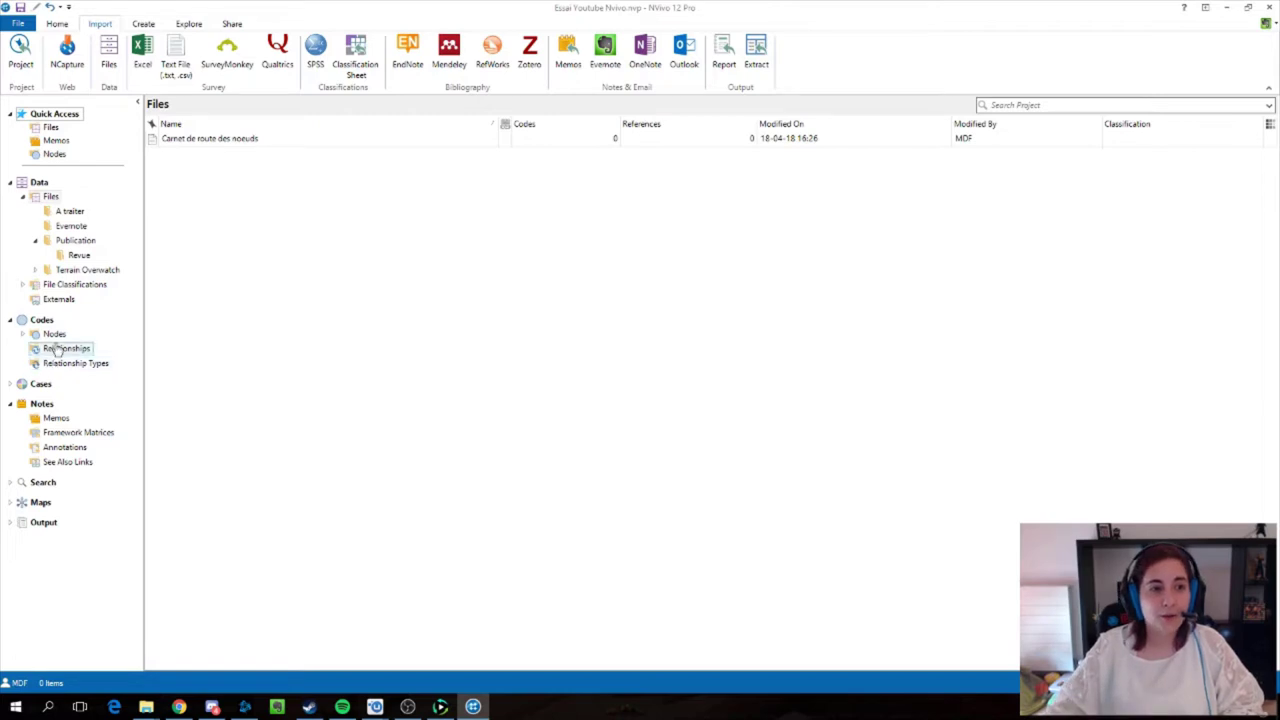
Step: Move the imported Terrain Overwatch folder into the Evernote folder under Files
left_click(80, 270)
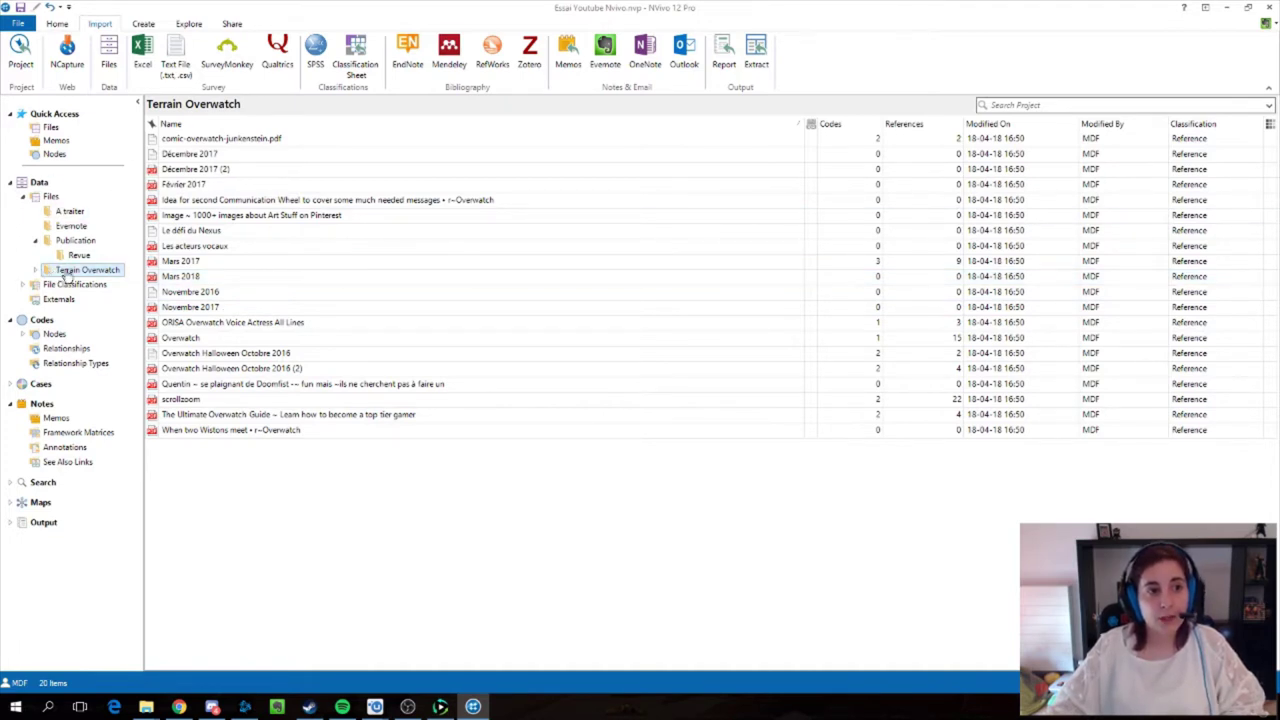
left_click(62, 213)
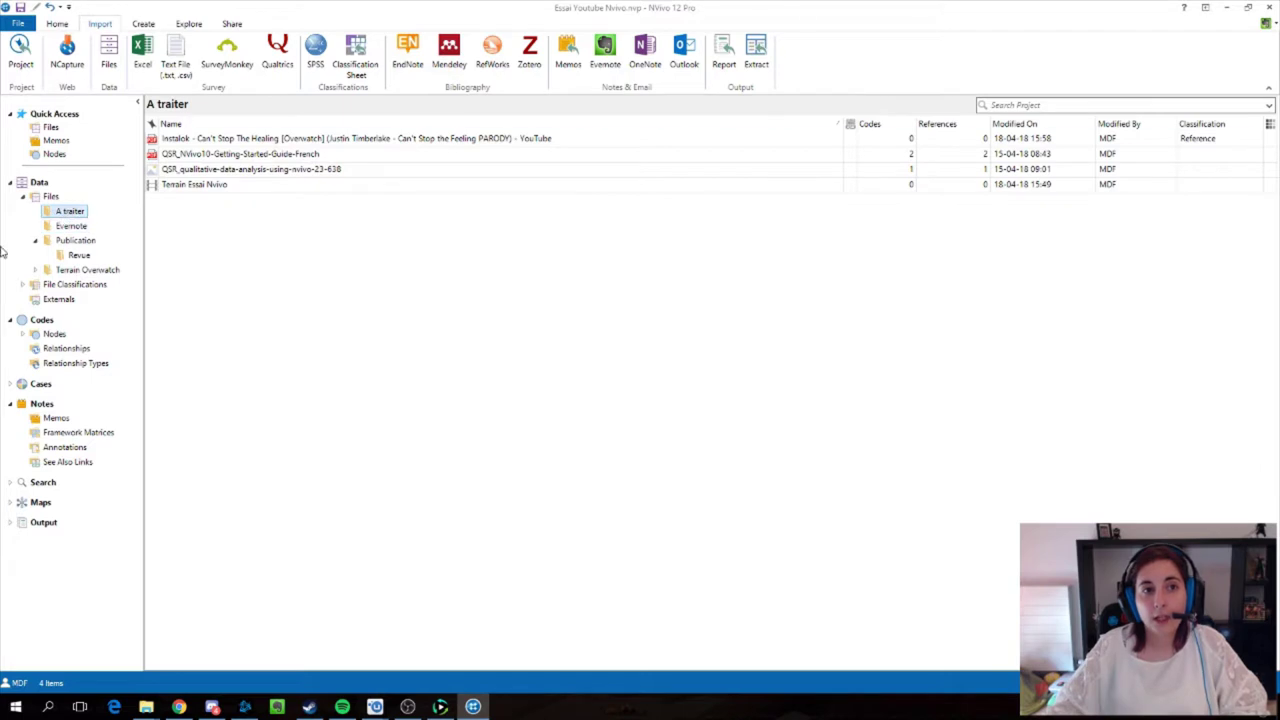
left_click(49, 197)
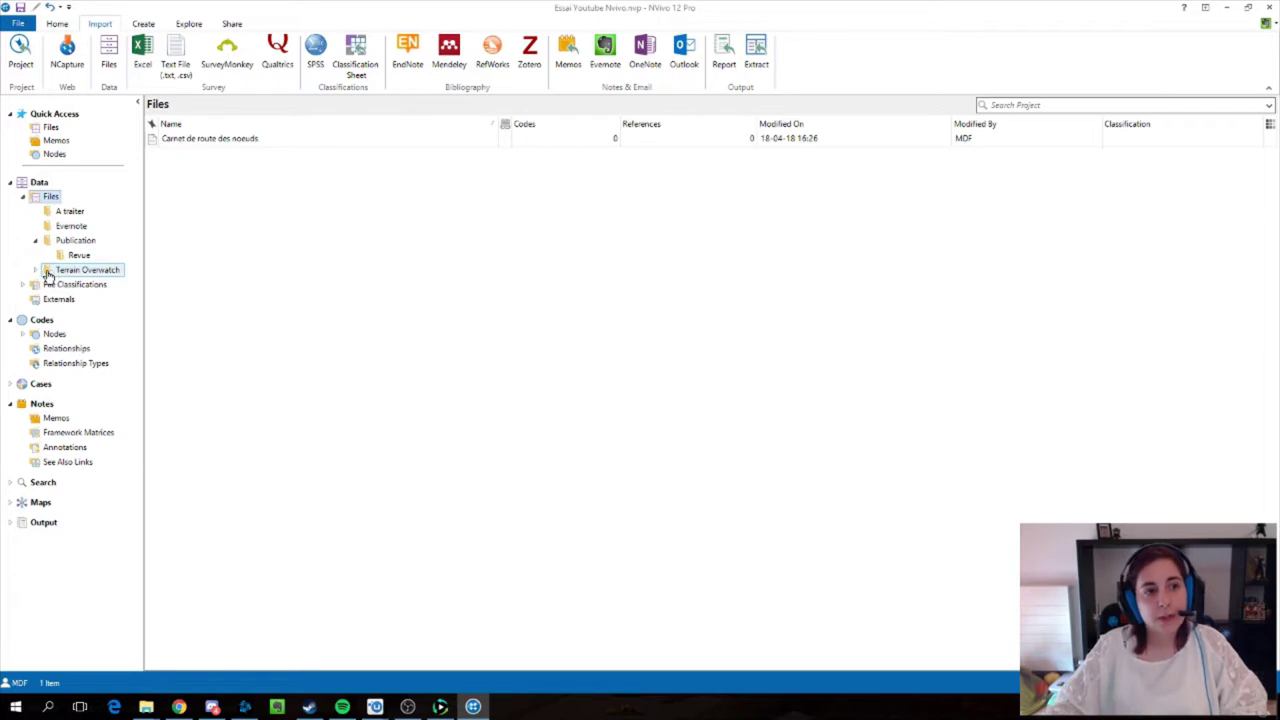
left_click(46, 272)
left_click_drag(46, 272, 59, 231)
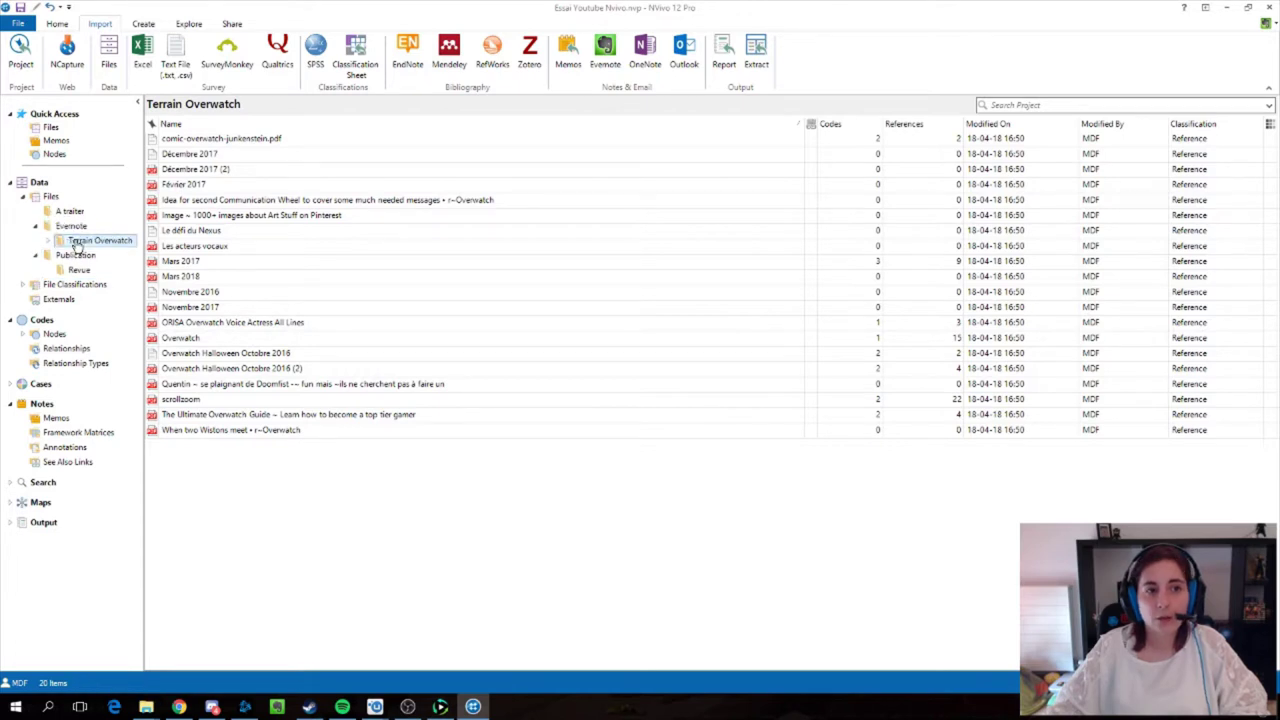
Step: Expand the Terrain Overwatch folder, look through each of its subfolders, and return to its main file list
left_click(47, 242)
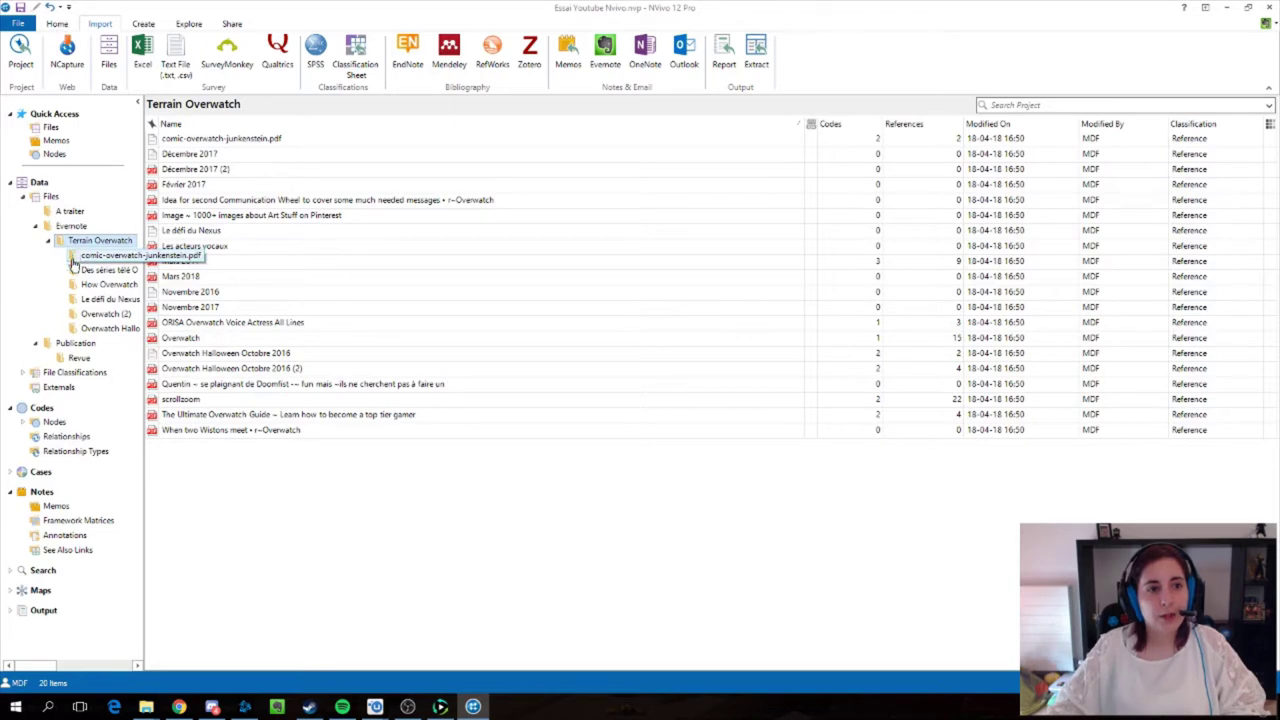
left_click(80, 256)
left_click(80, 270)
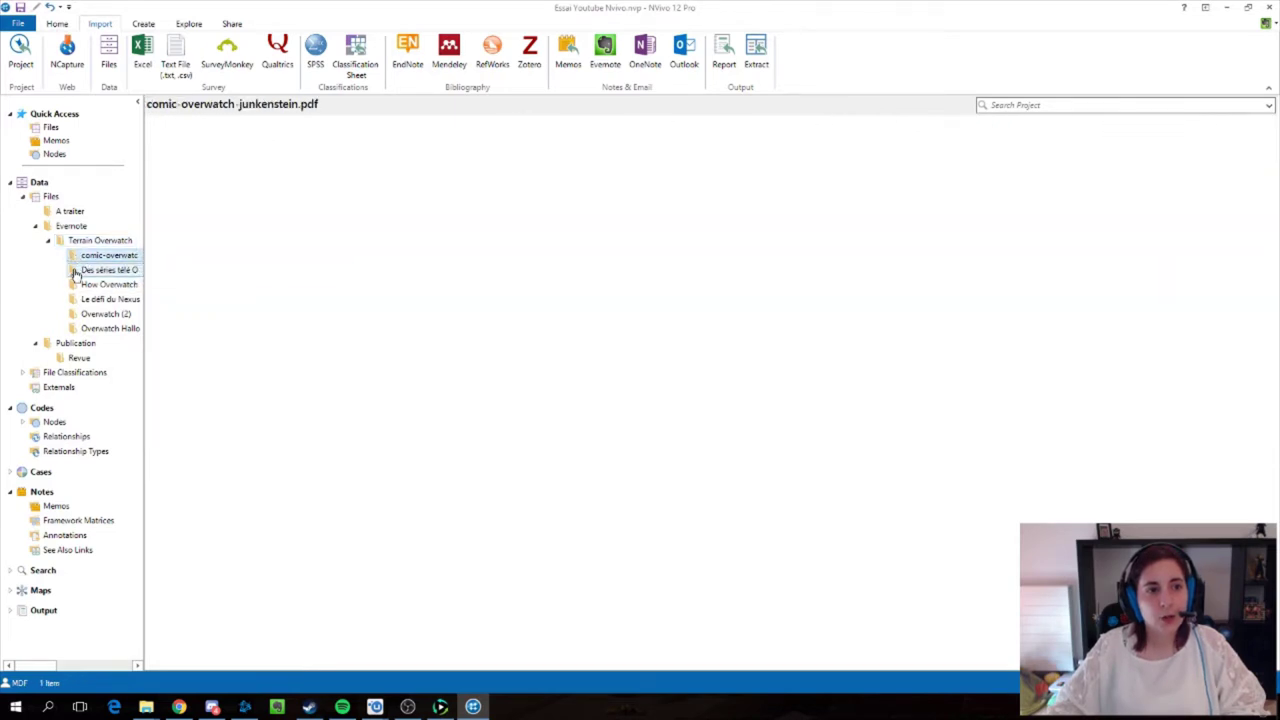
left_click(80, 284)
left_click(80, 299)
left_click(82, 314)
left_click(90, 328)
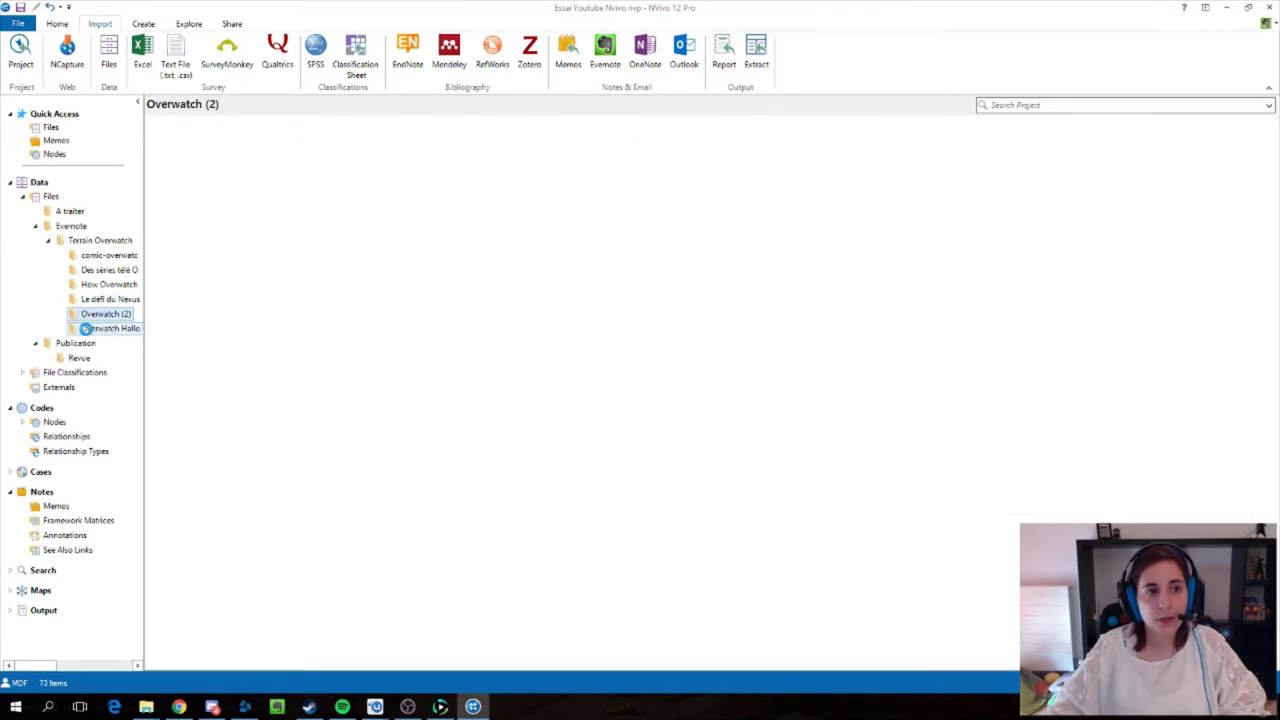
left_click(72, 246)
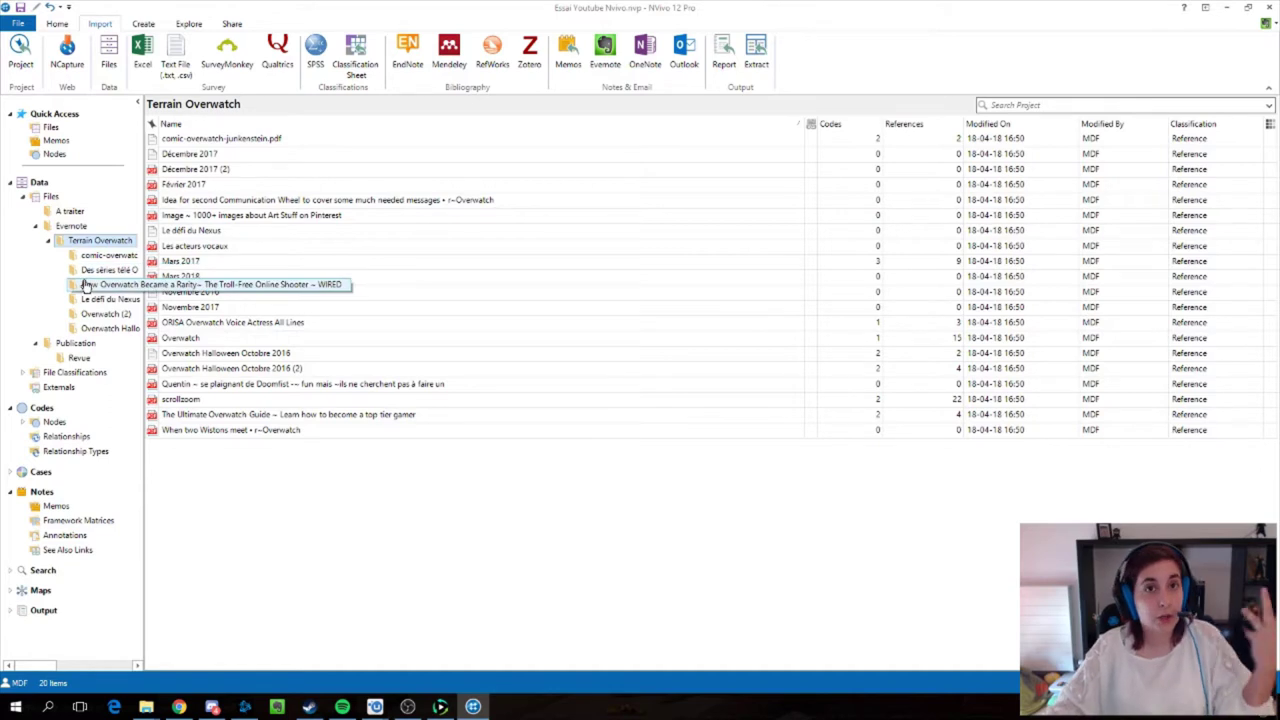
Step: Open the imported PDF "Idea for second Communication Wheel to cover some much needed messages" and skim its Reddit comments
left_click(182, 203)
double_click(182, 203)
scroll(698, 425, "down", 8)
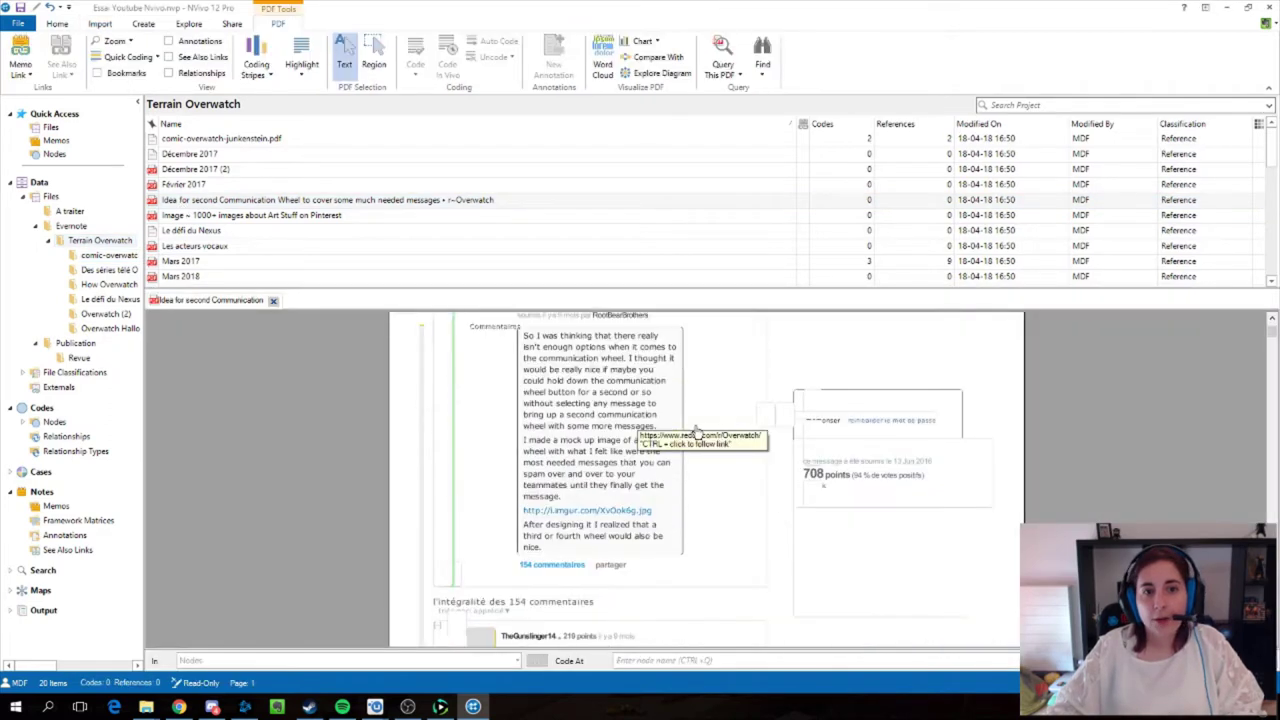
scroll(698, 425, "down", 15)
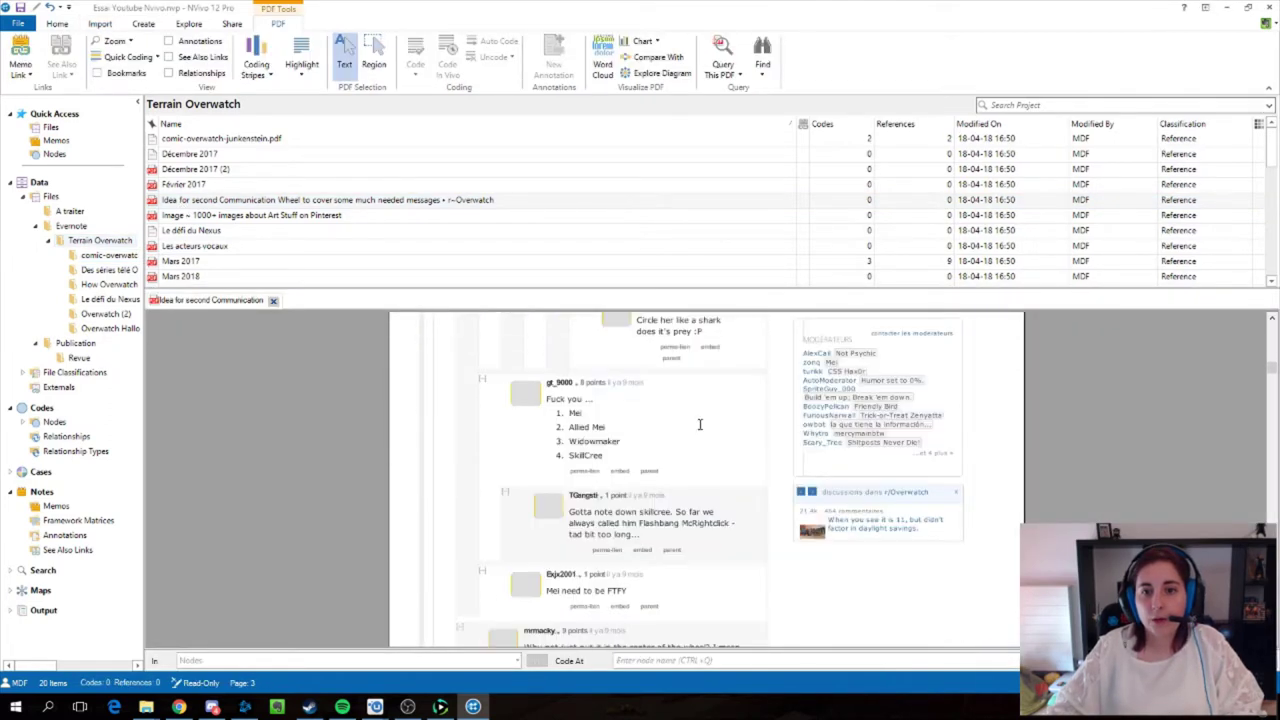
scroll(700, 424, "up", 1)
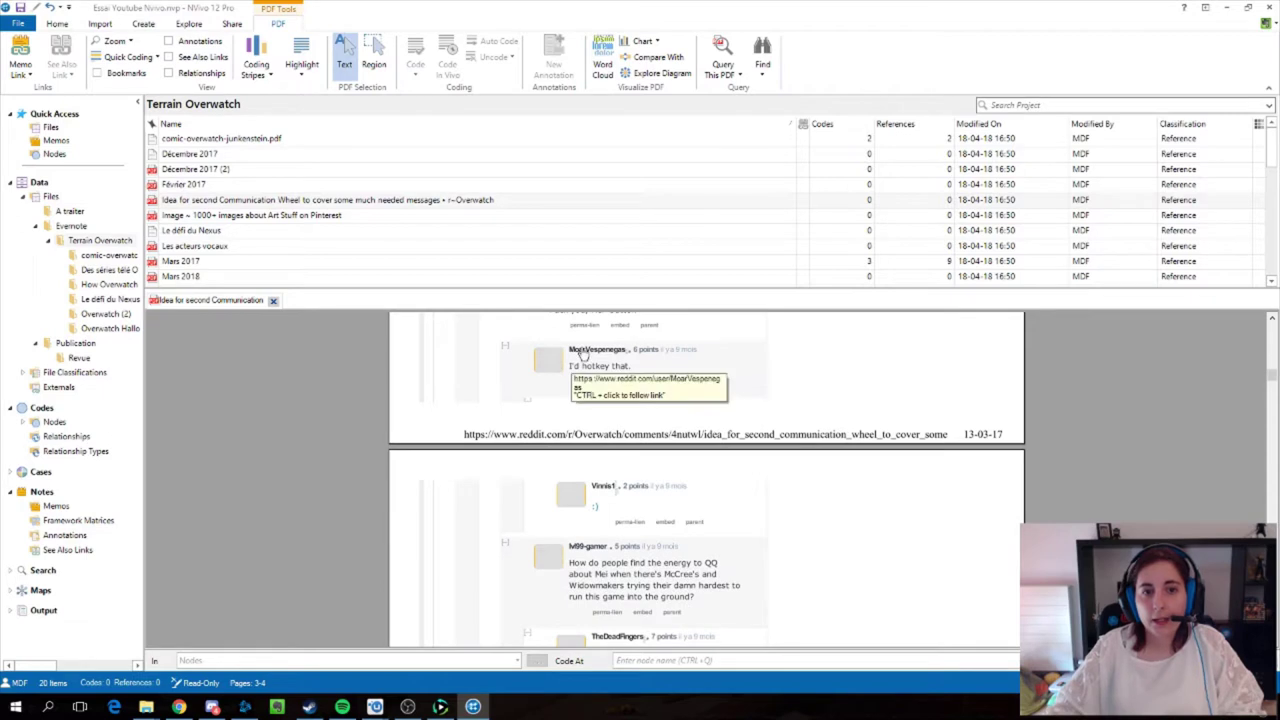
scroll(615, 421, "up", 4)
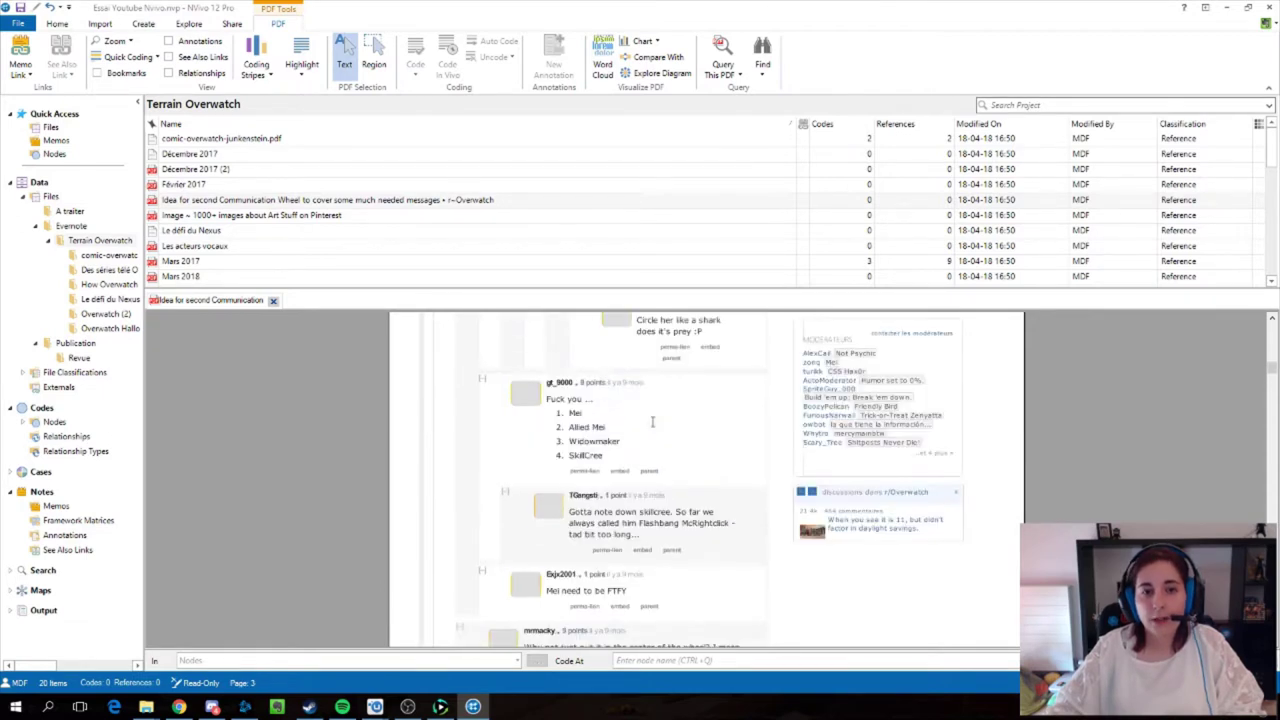
Step: Check which actions are available for the list entries "Mei" and "Allied Mei", and close the PDF
left_click_drag(606, 428, 549, 411)
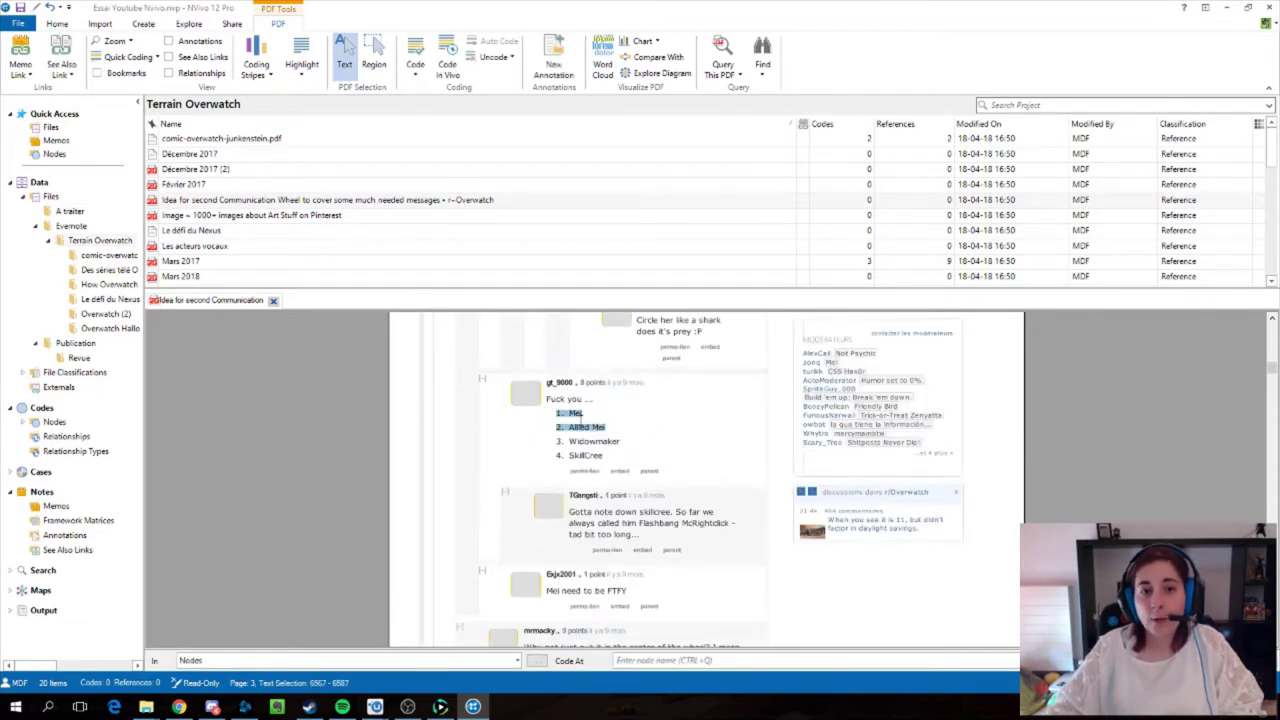
right_click(577, 419)
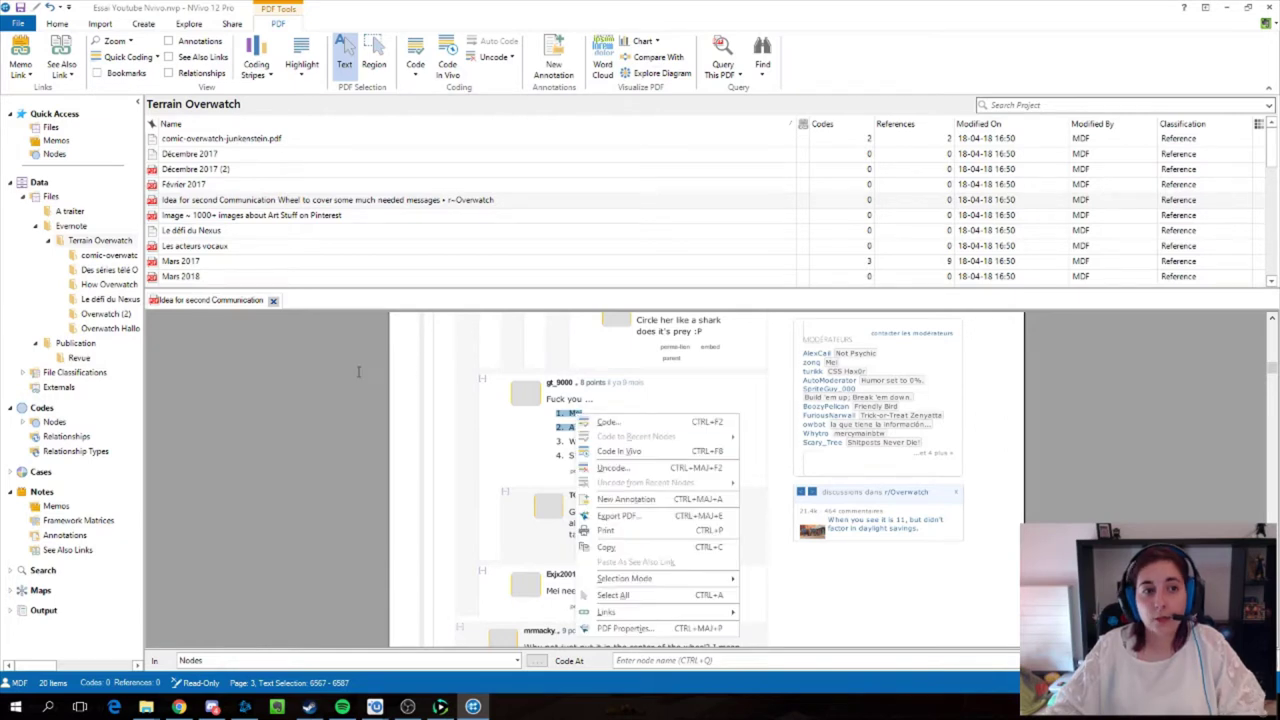
left_click(346, 366)
scroll(477, 432, "up", 15)
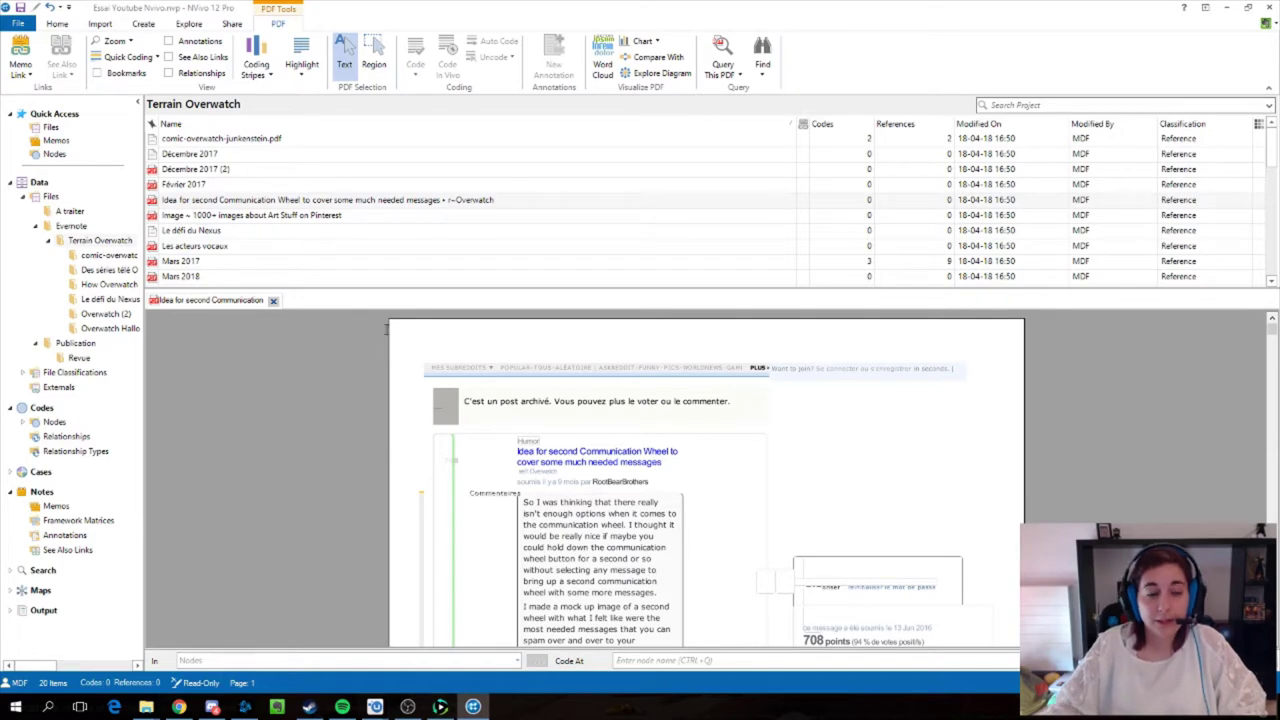
left_click(273, 300)
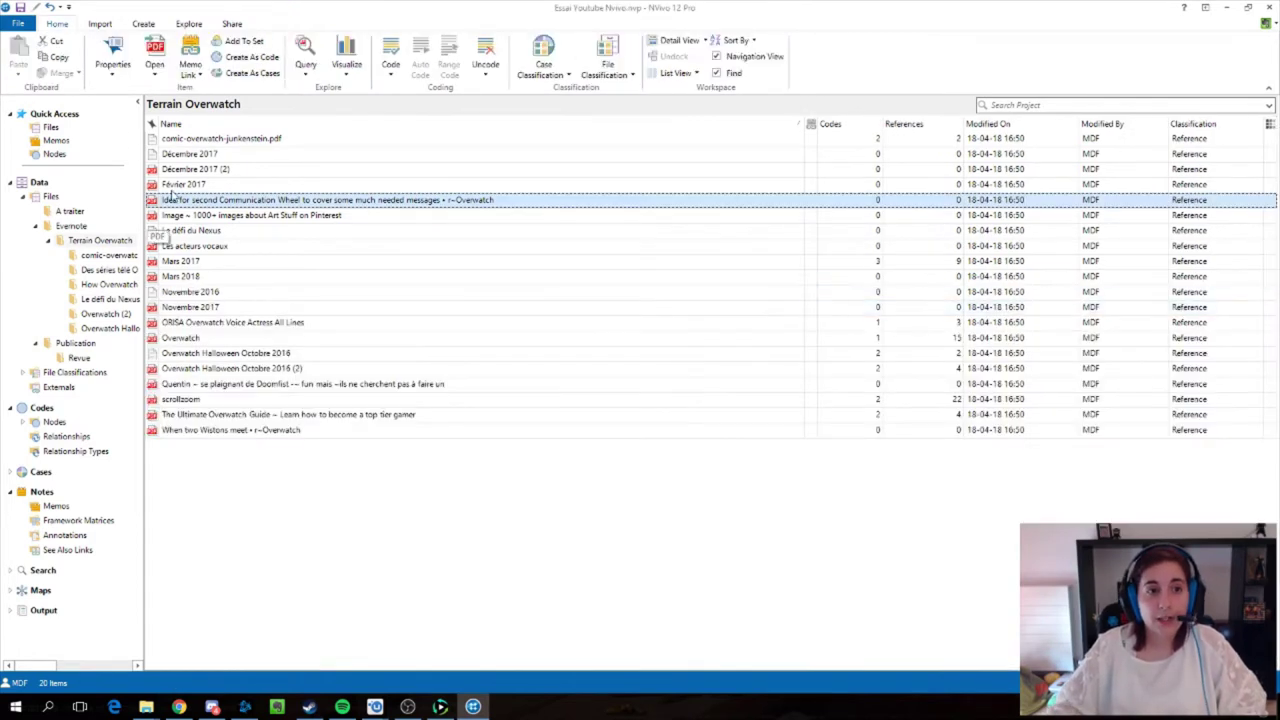
Step: Collapse the subfolders of the Terrain Overwatch folder
left_click(187, 140)
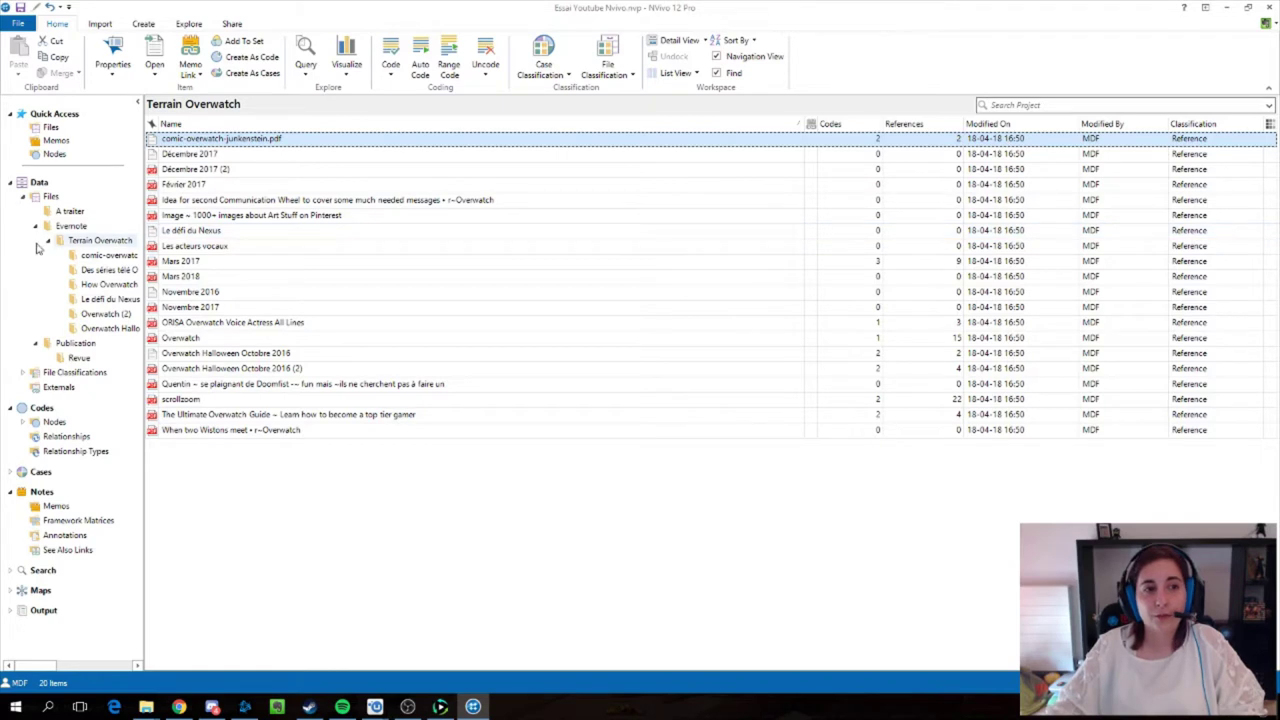
double_click(92, 244)
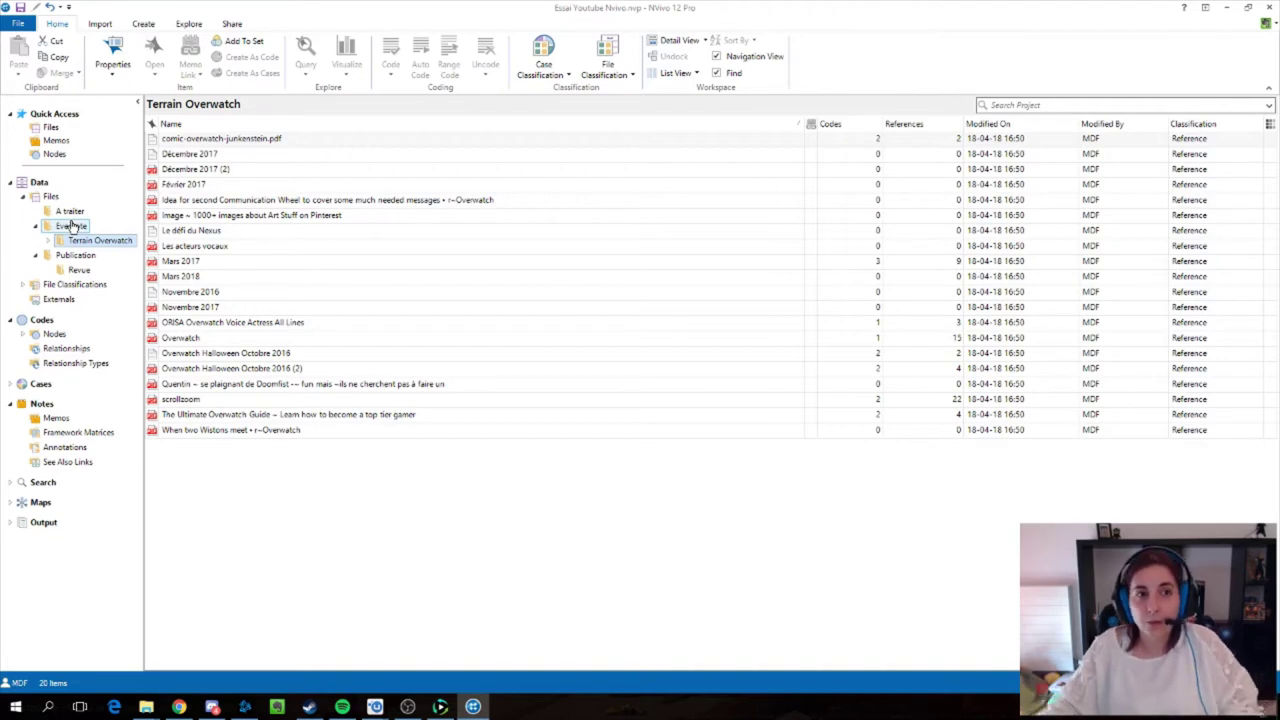
left_click(265, 523)
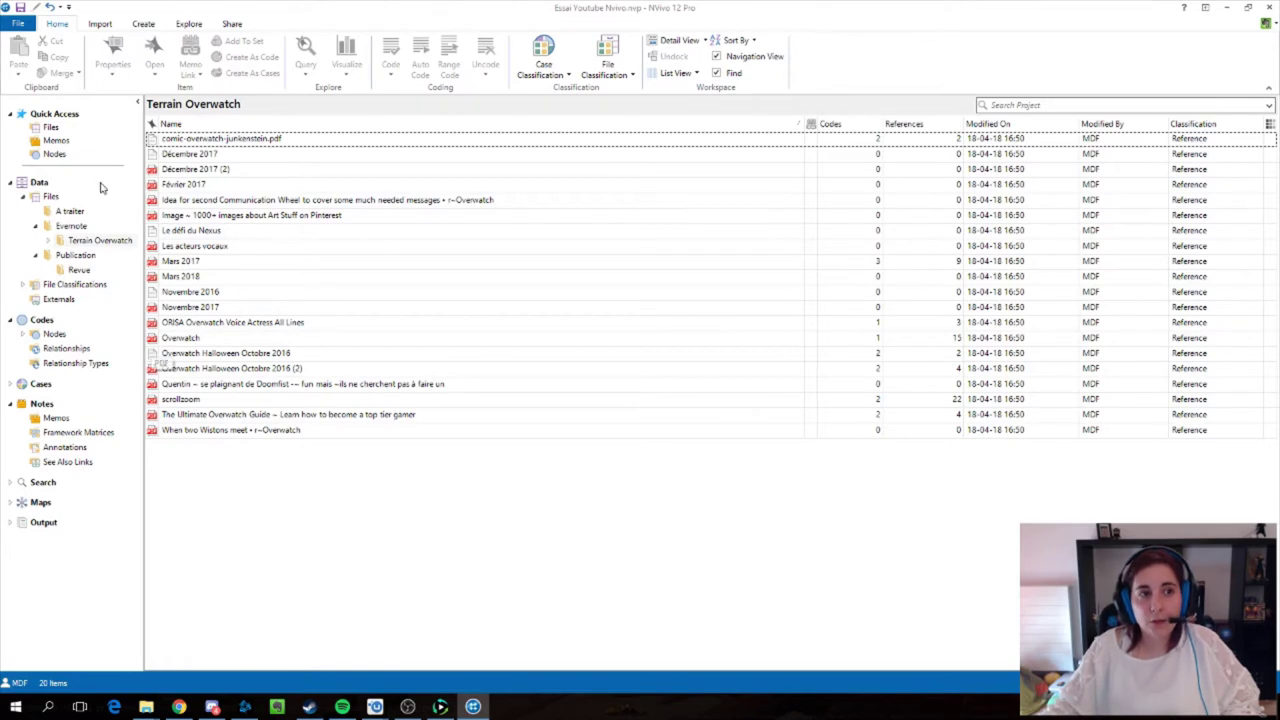
Step: Switch to Chrome and bring up the YouTube page of "Instalok - Can't Stop The Healing [Overwatch]"
left_click(103, 25)
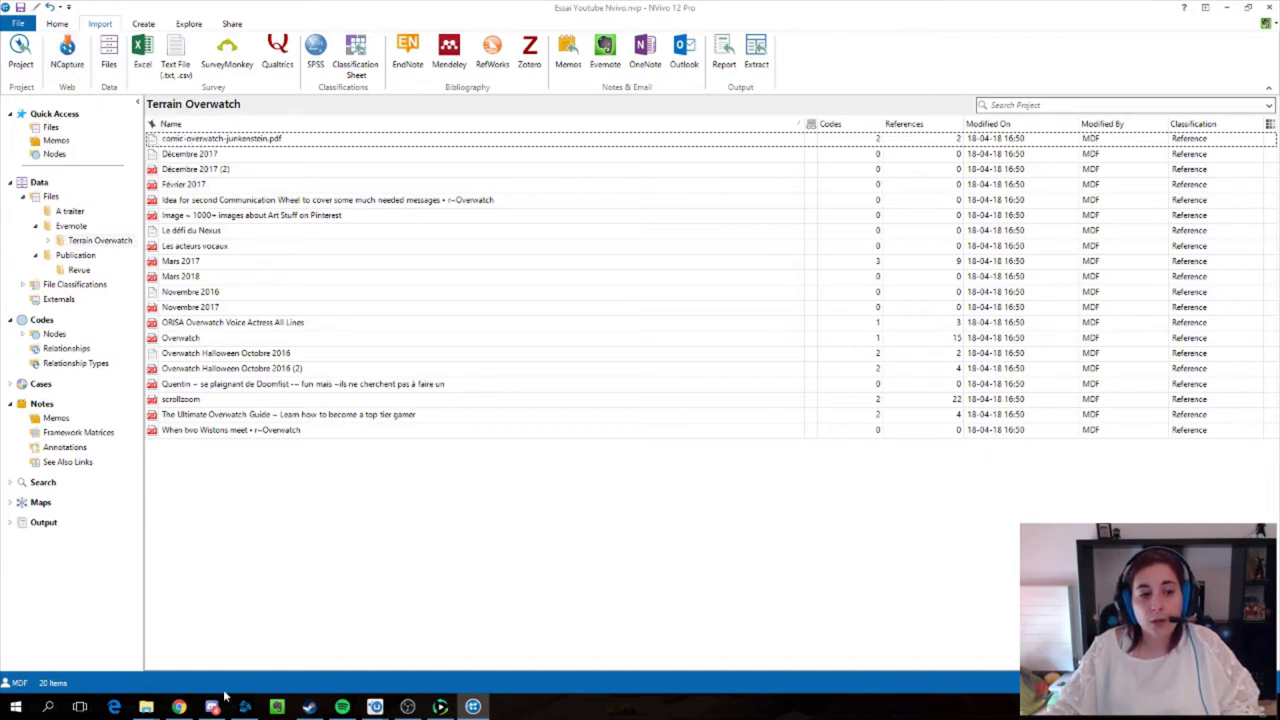
mouse_move(181, 708)
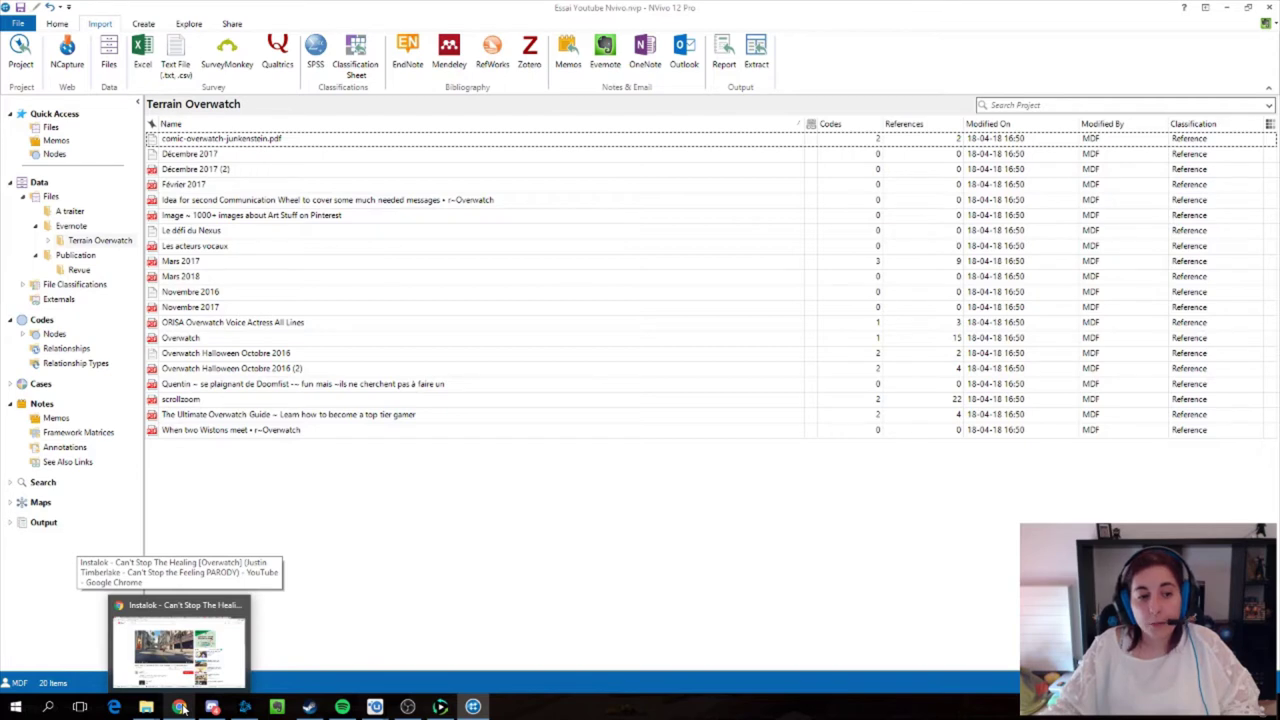
left_click(181, 708)
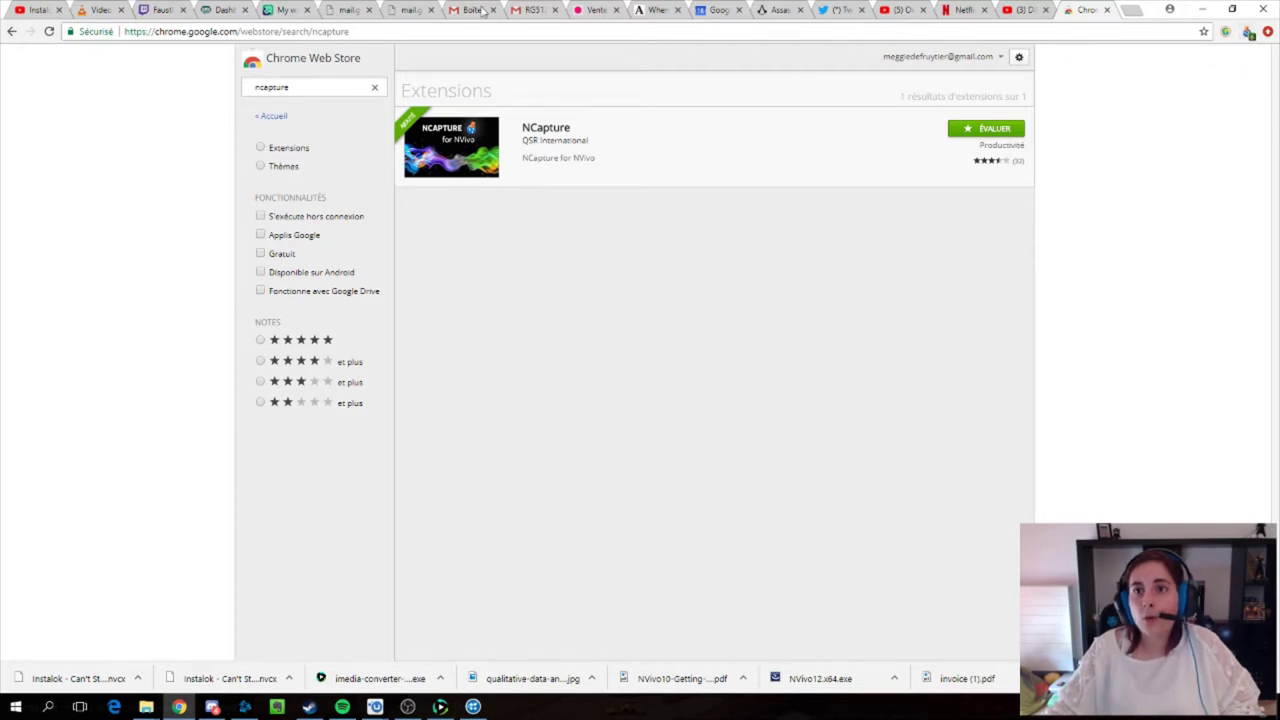
left_click(36, 10)
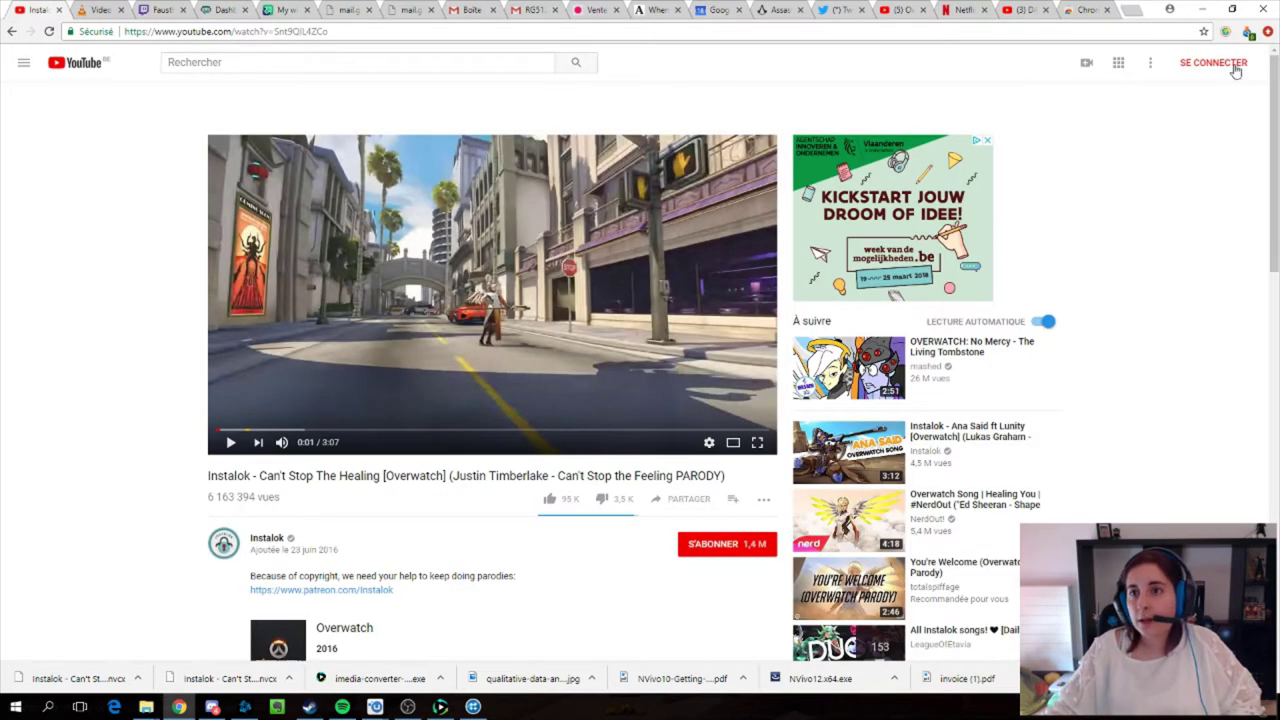
Step: Open NCapture for the YouTube page and review the name, description and memo fields of the capture
left_click(1247, 31)
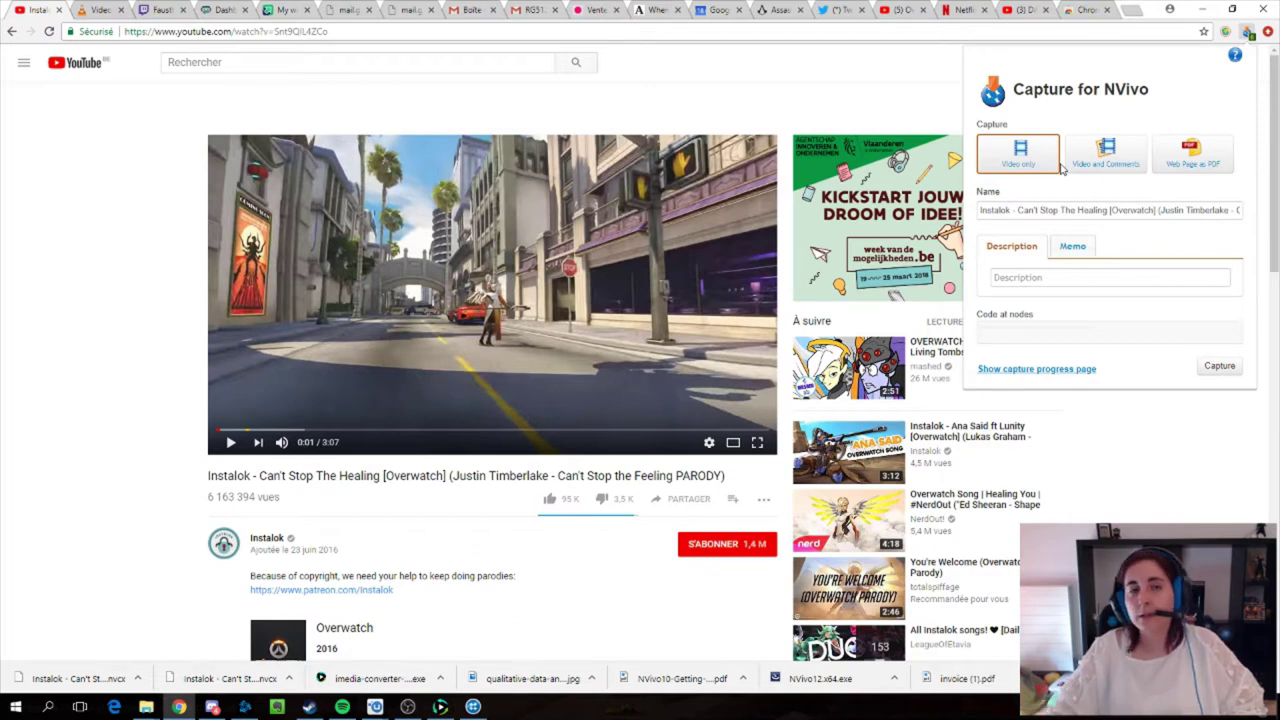
left_click(1010, 278)
left_click(993, 209)
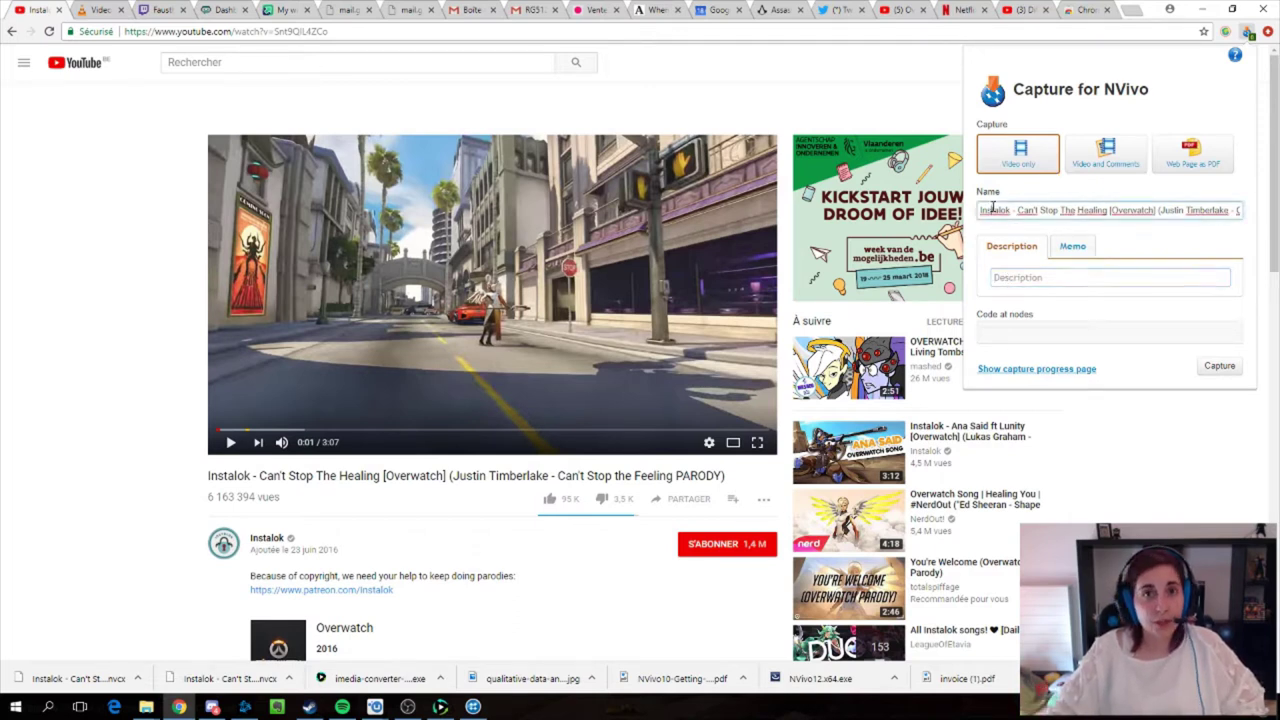
left_click(1072, 247)
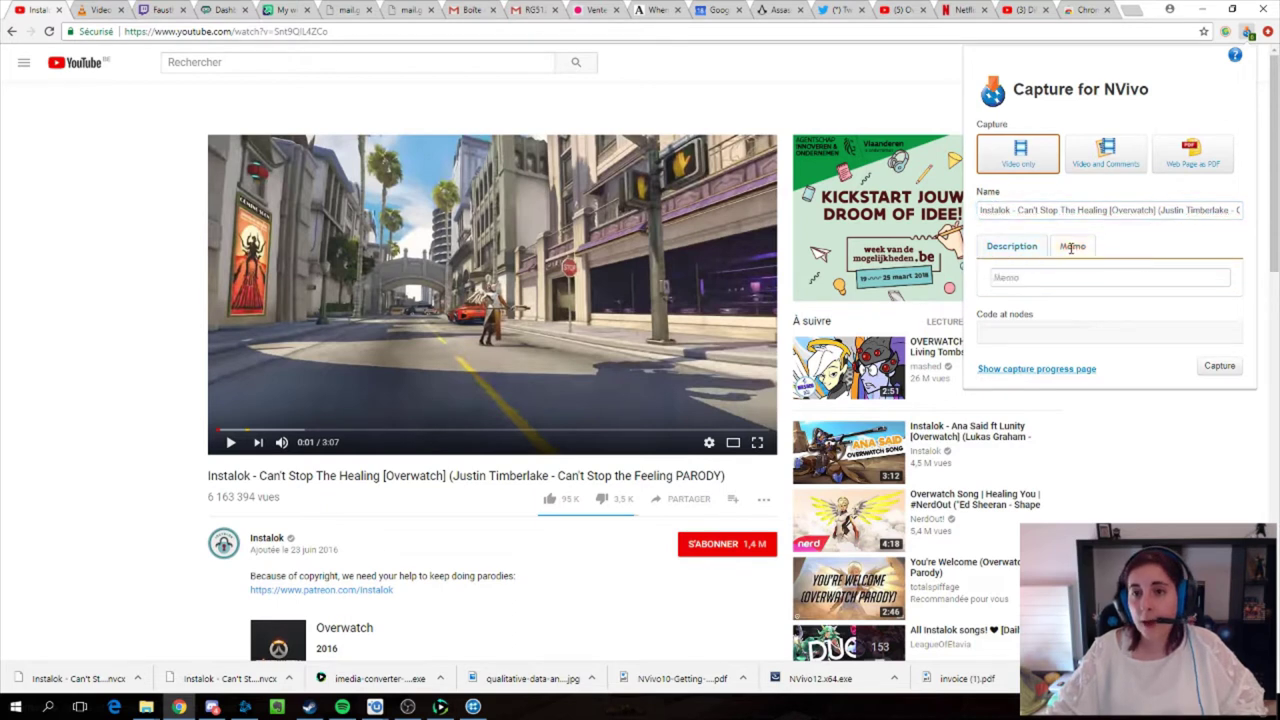
left_click(1011, 248)
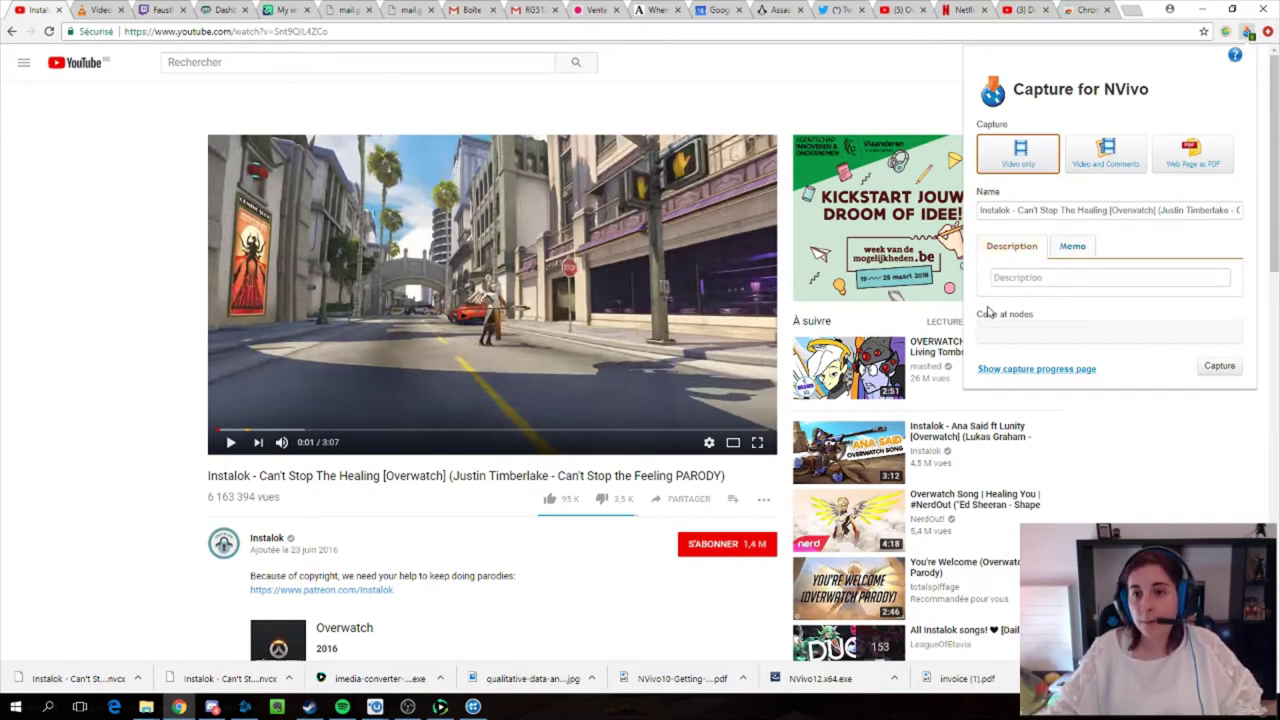
Step: Set the capture to be coded at the node Instalok and capture the page as a Web Page as PDF
left_click(998, 332)
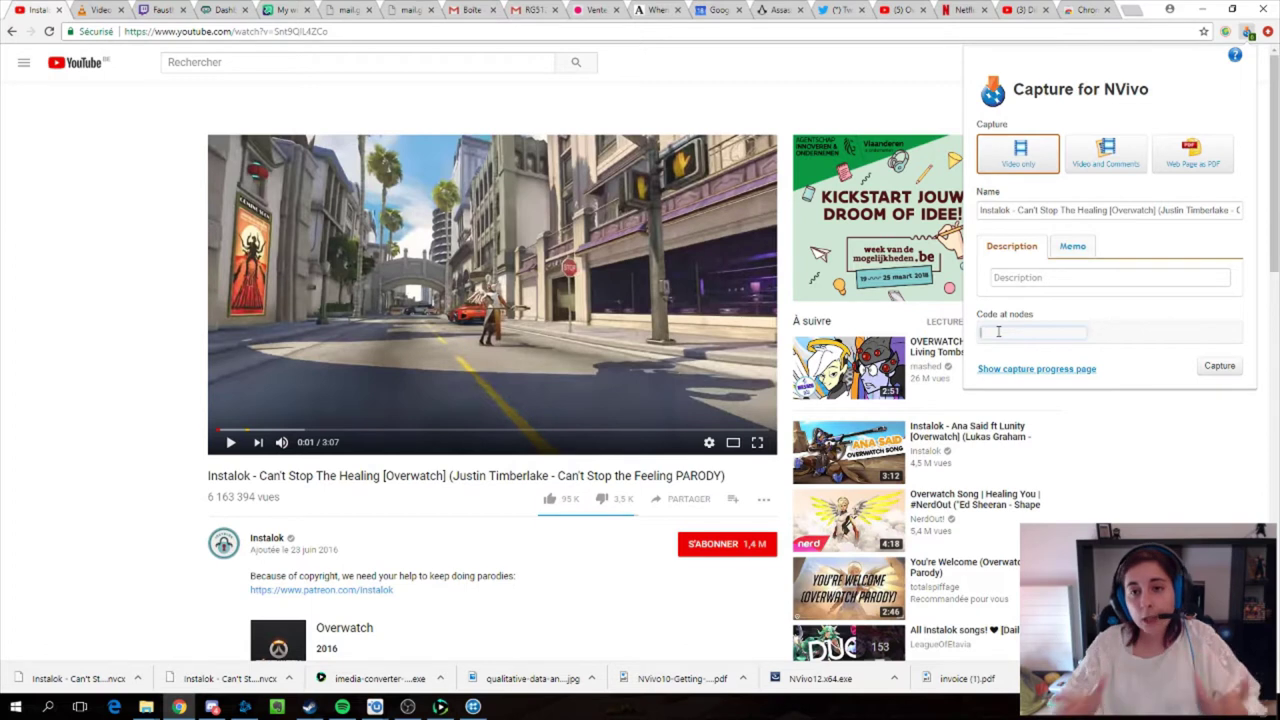
type("lbns")
key("BackSpace")
key("BackSpace")
key("BackSpace")
key("BackSpace")
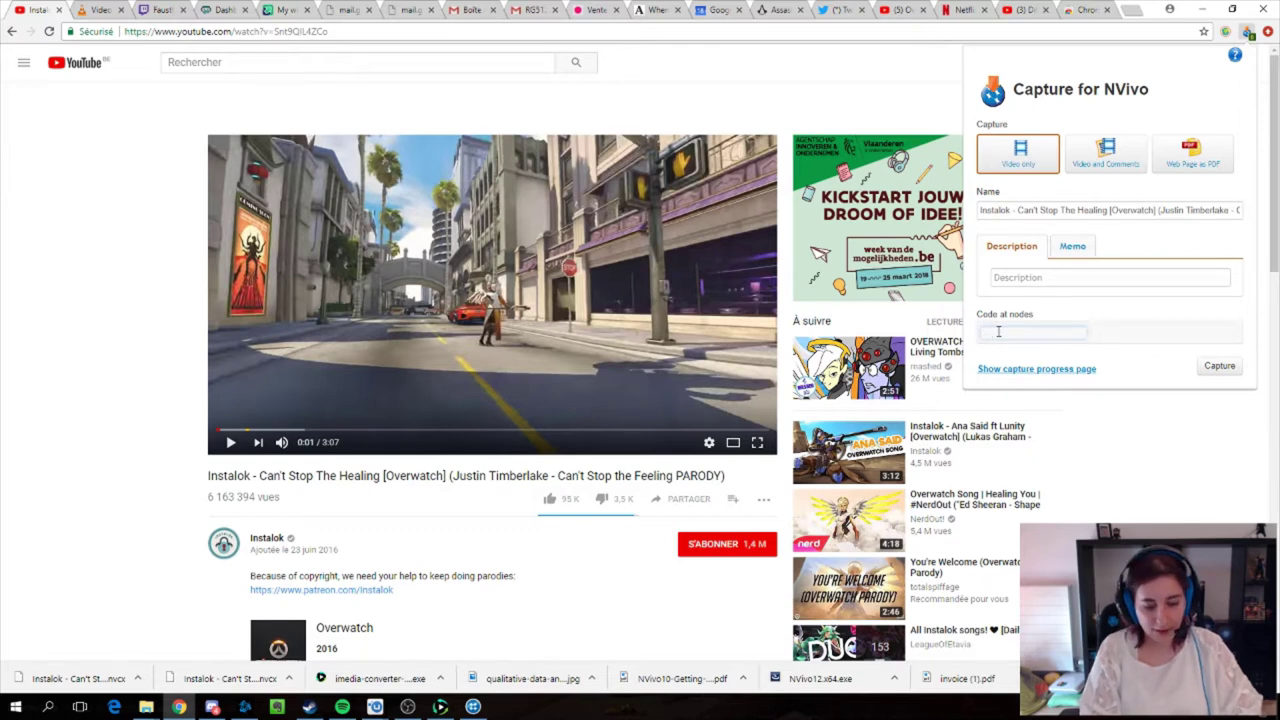
type("k")
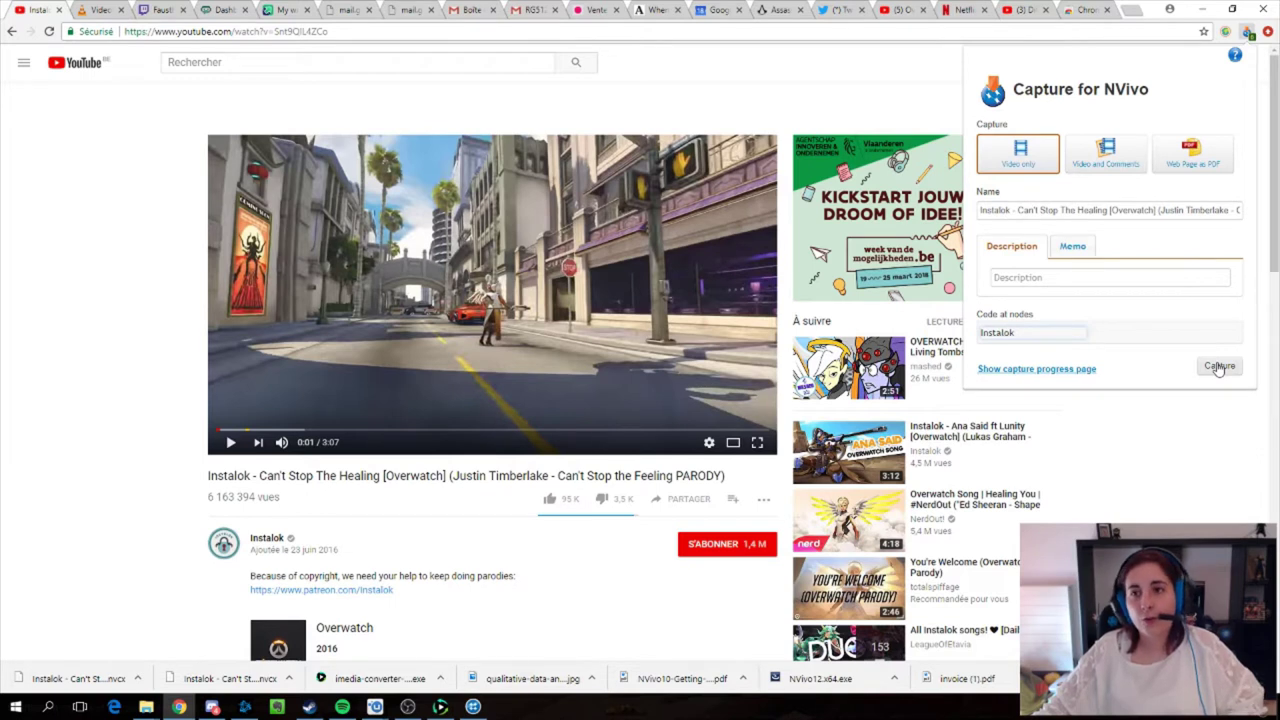
left_click(1198, 168)
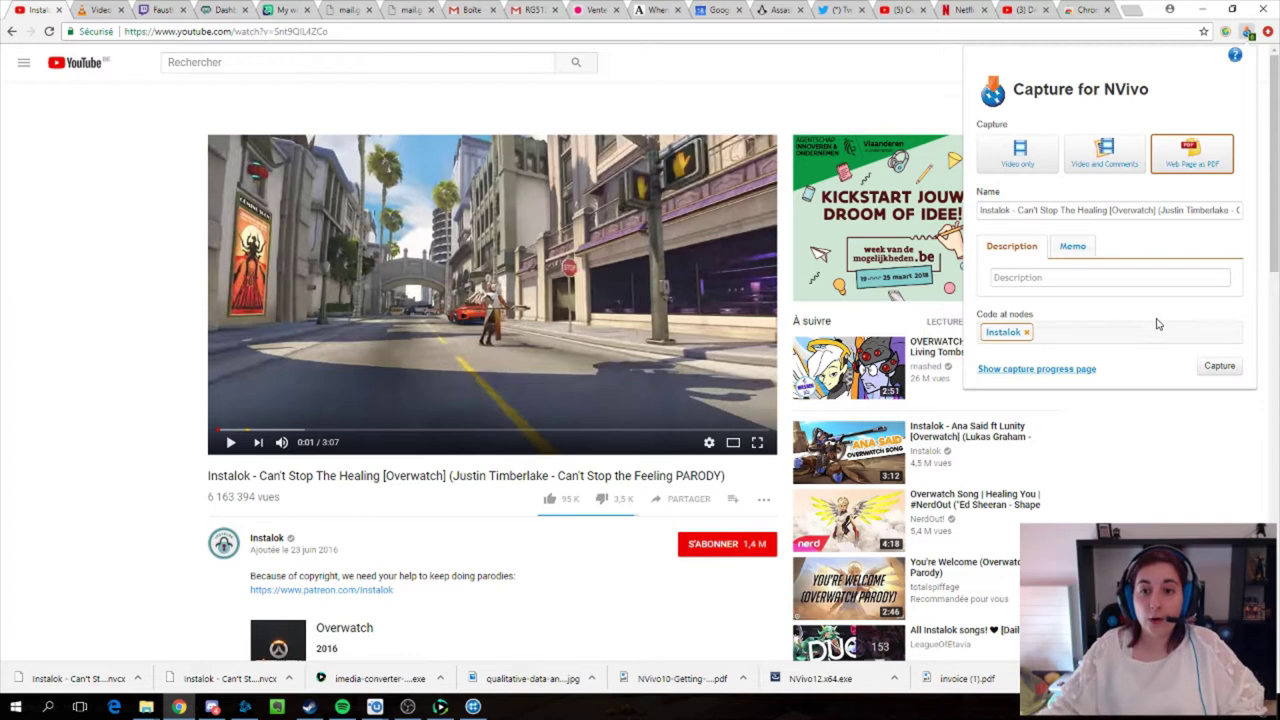
left_click(1218, 367)
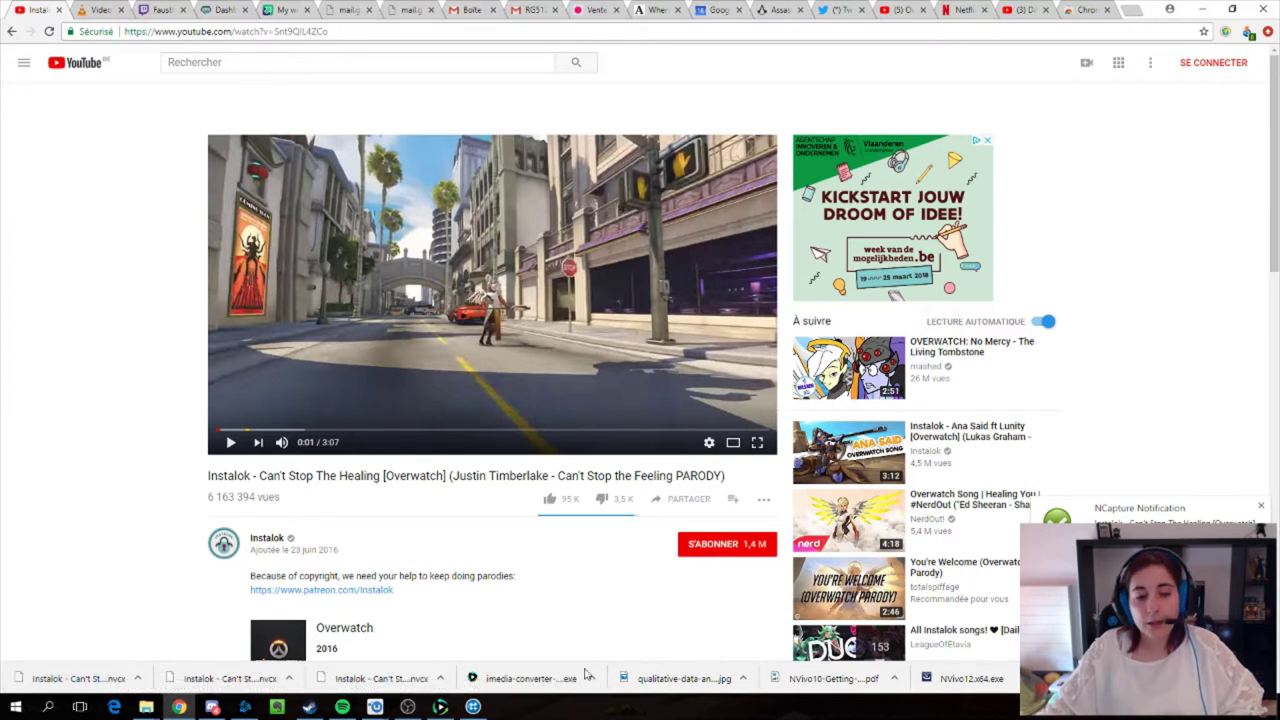
Step: Switch to NVivo and save the project
left_click(473, 707)
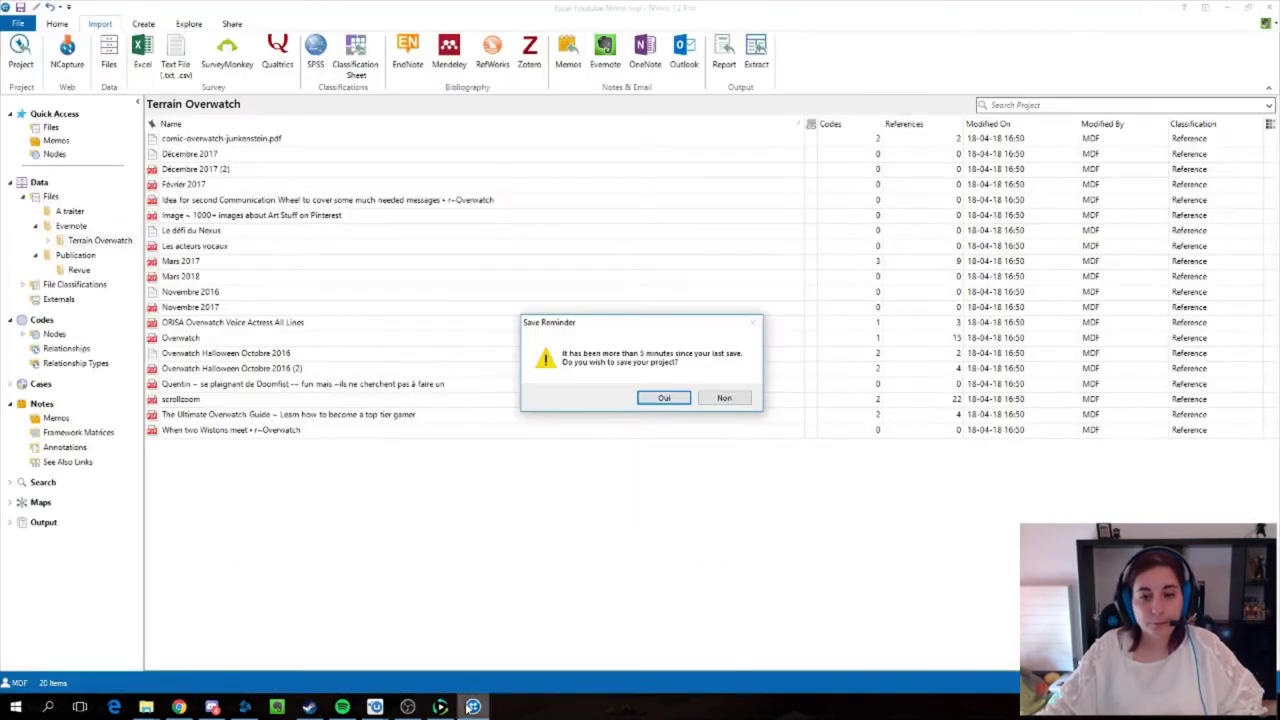
left_click(662, 398)
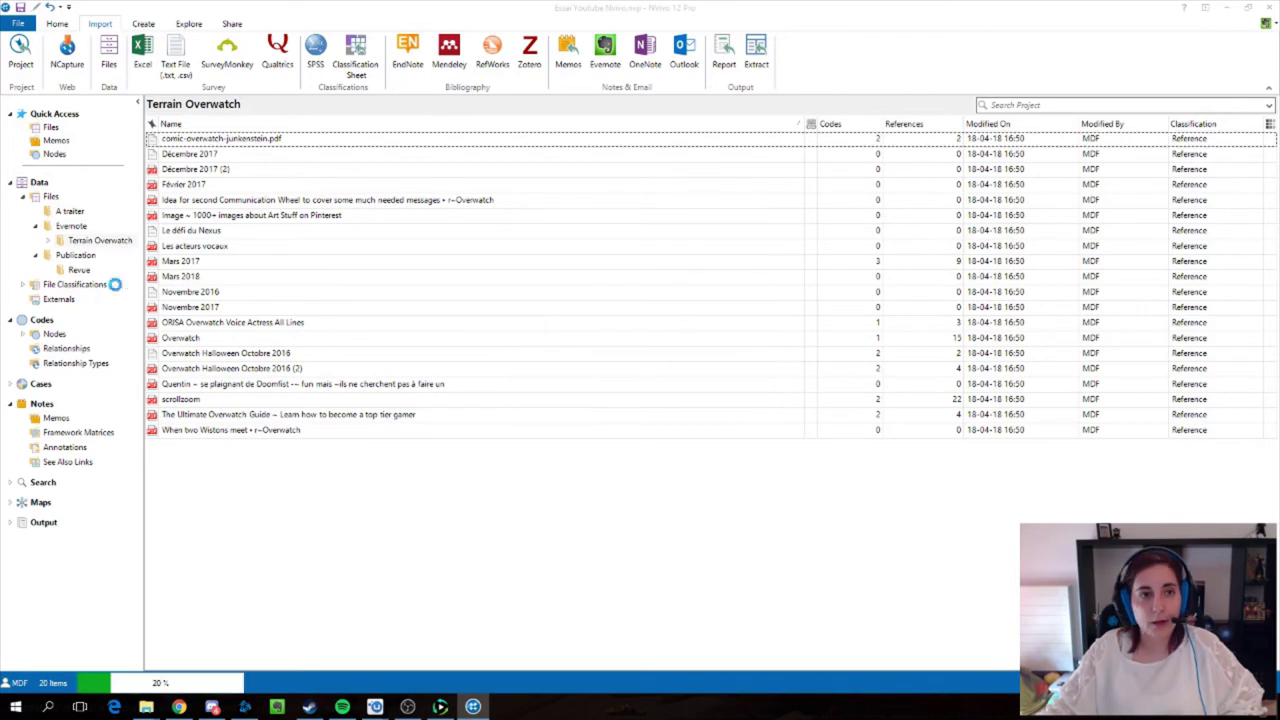
Step: Import only the NCapture file captured on 18-04-18 at 16:57 into the A traiter folder
left_click(62, 213)
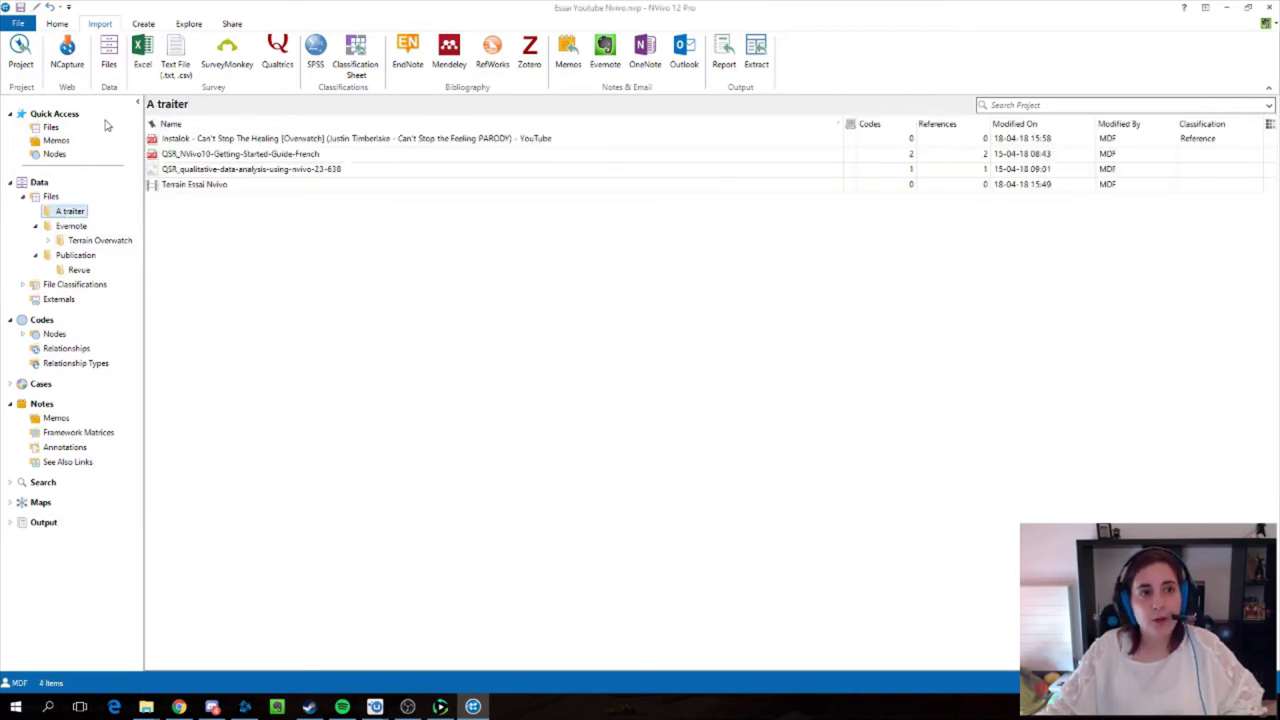
left_click(67, 60)
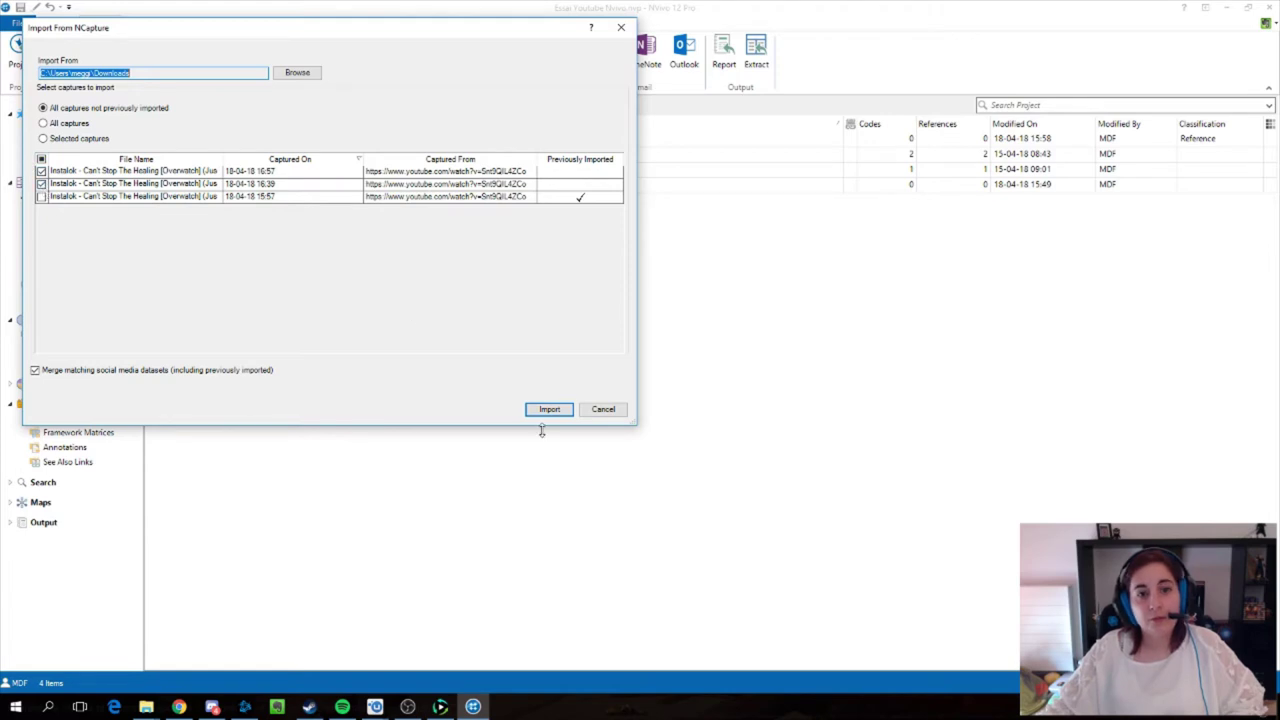
left_click(41, 184)
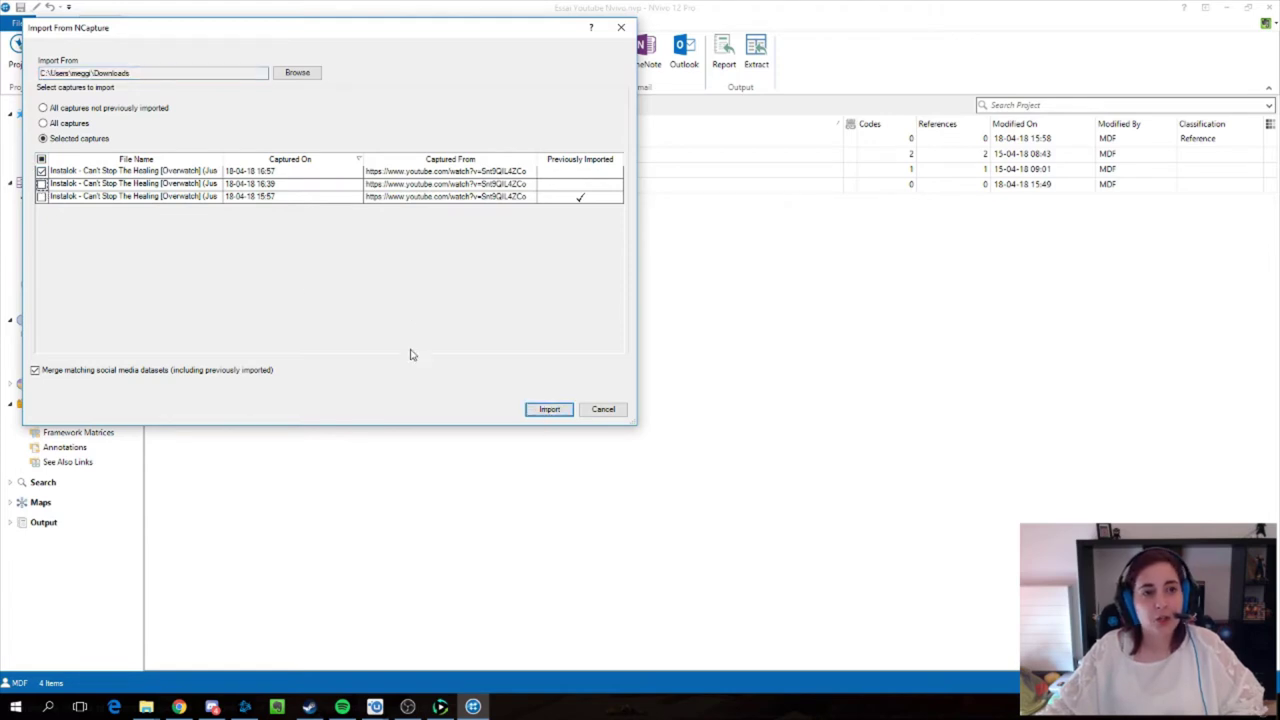
left_click(547, 409)
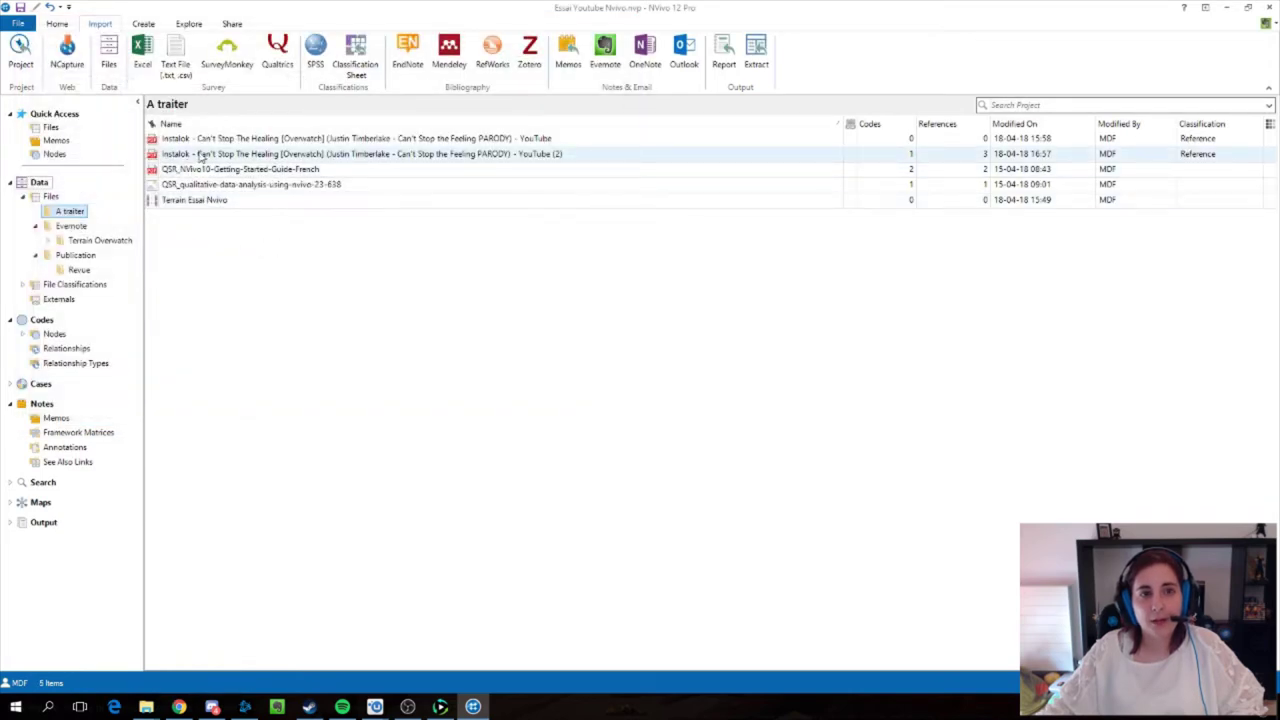
Step: Open the imported PDF "Instalok - Can't Stop The Healing" ending in "YouTube (2)" and skim the captured page
double_click(199, 155)
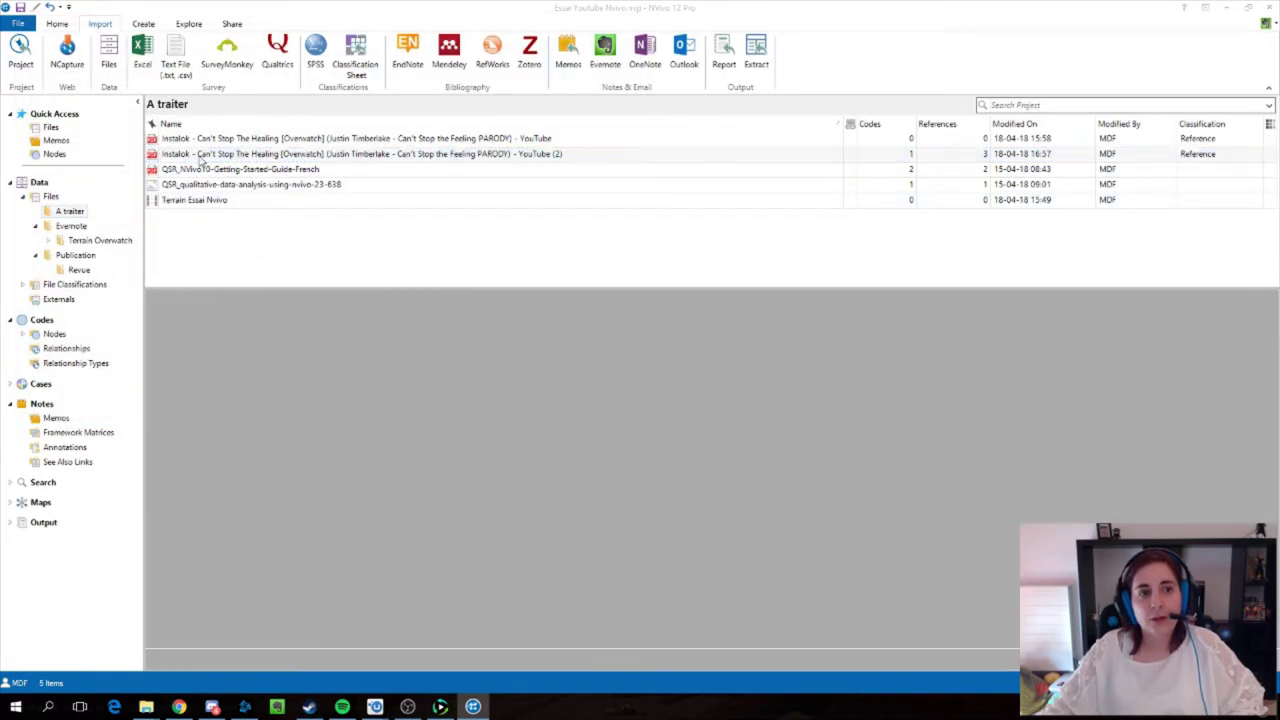
scroll(670, 421, "down", 15)
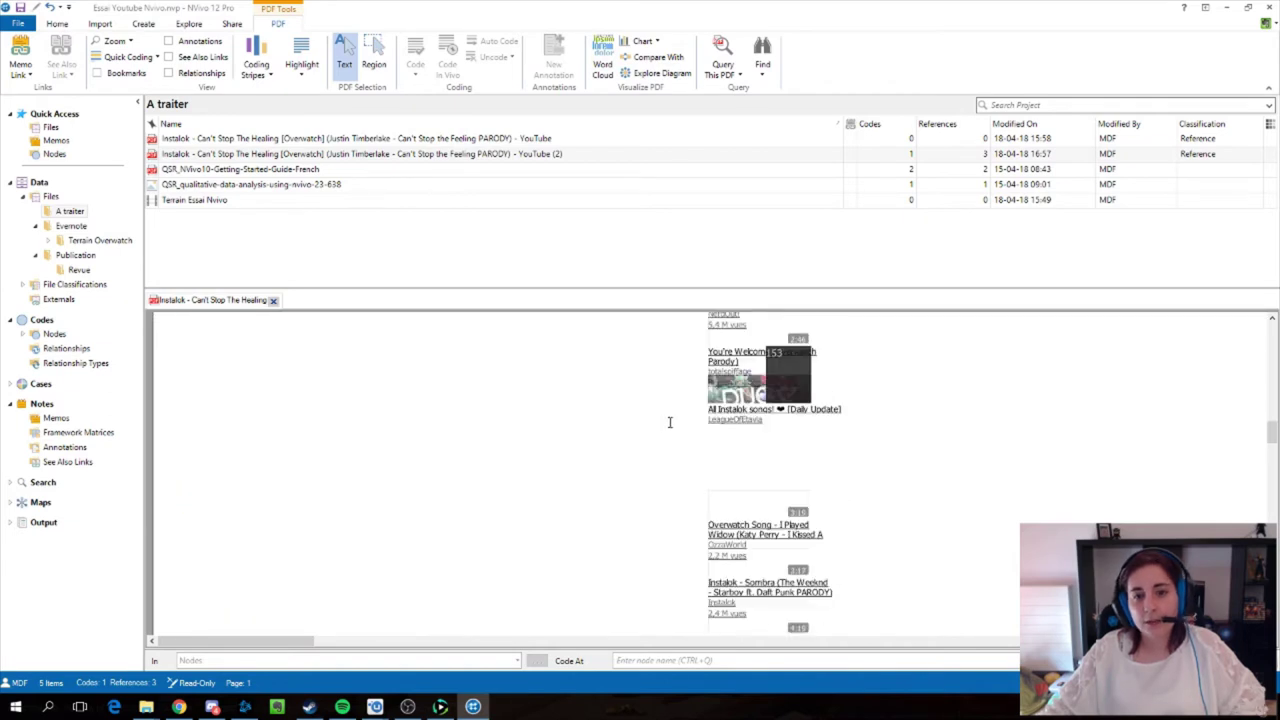
scroll(670, 421, "up", 15)
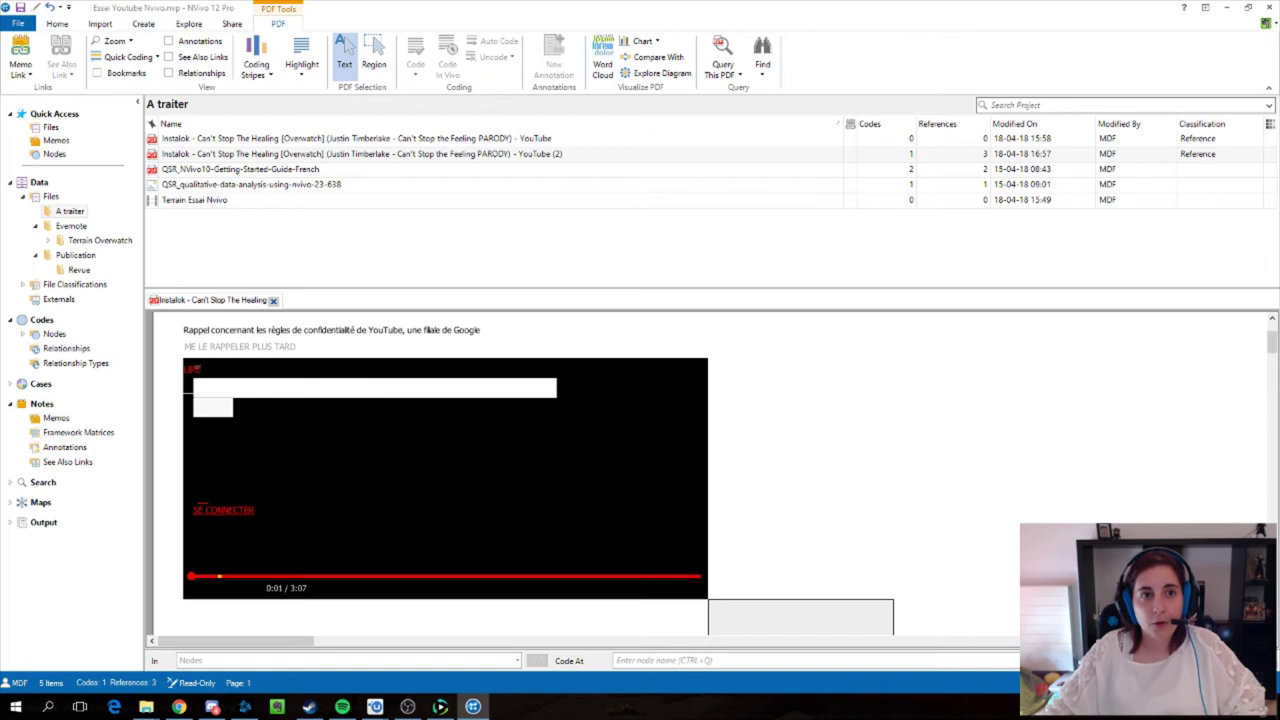
Step: Select part of the YouTube privacy reminder text in the PDF and check which coding actions are available for it
left_click_drag(487, 331, 275, 330)
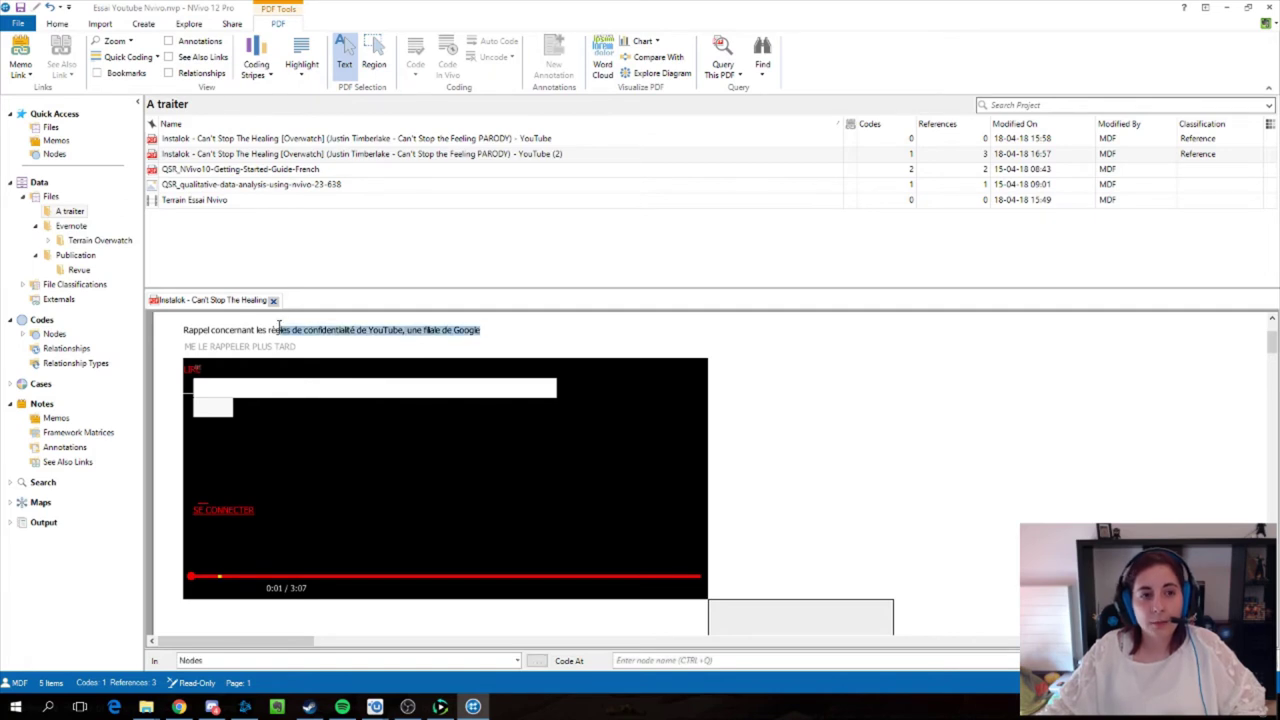
scroll(200, 520, "down", 3)
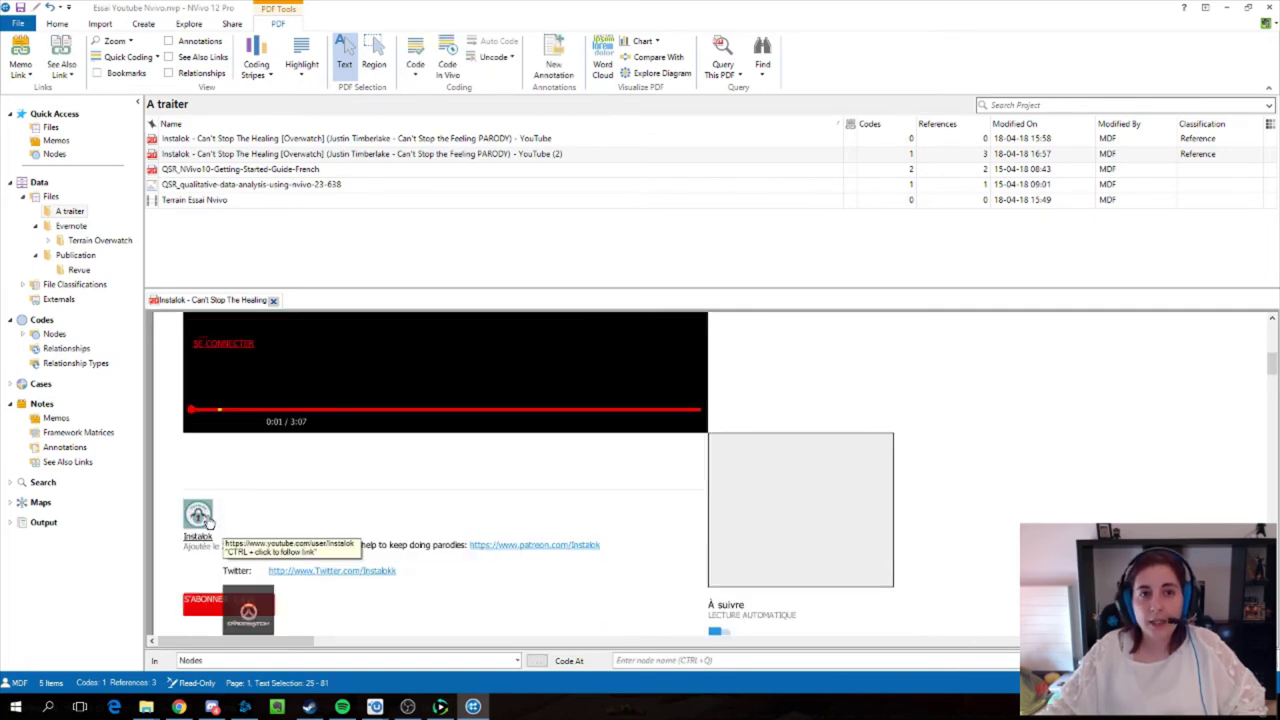
scroll(357, 486, "down", 6)
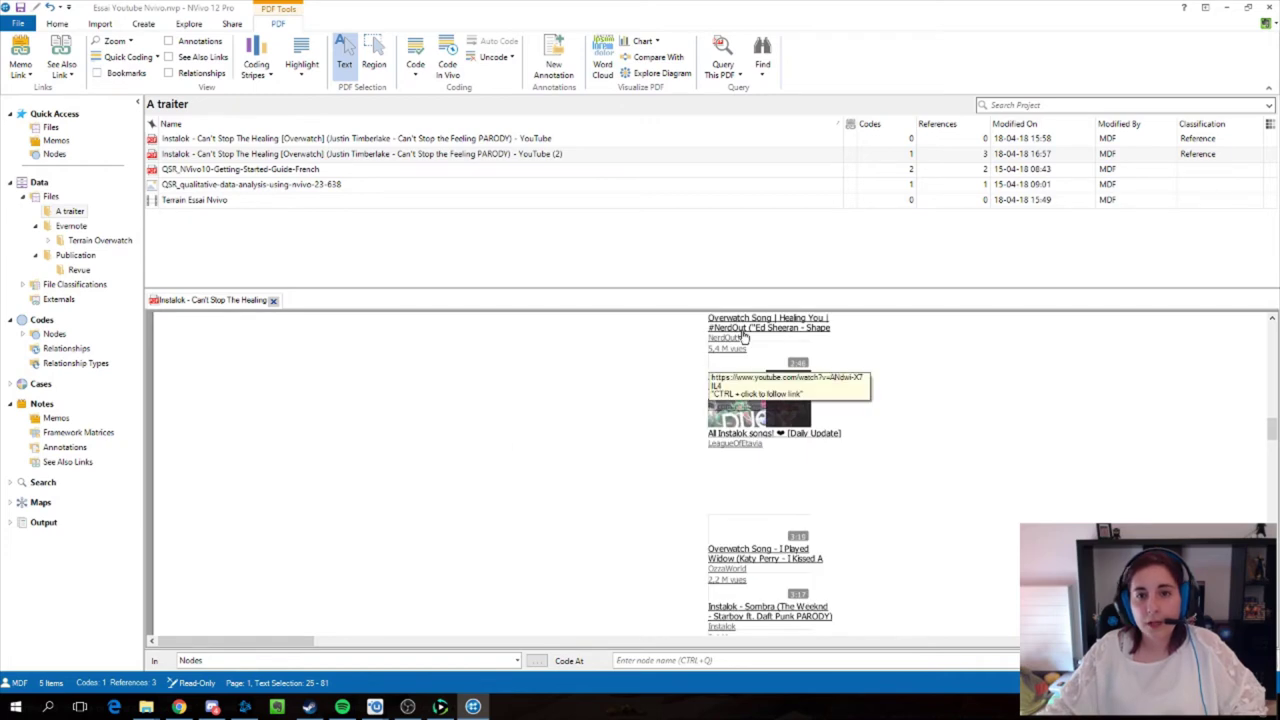
scroll(660, 450, "up", 5)
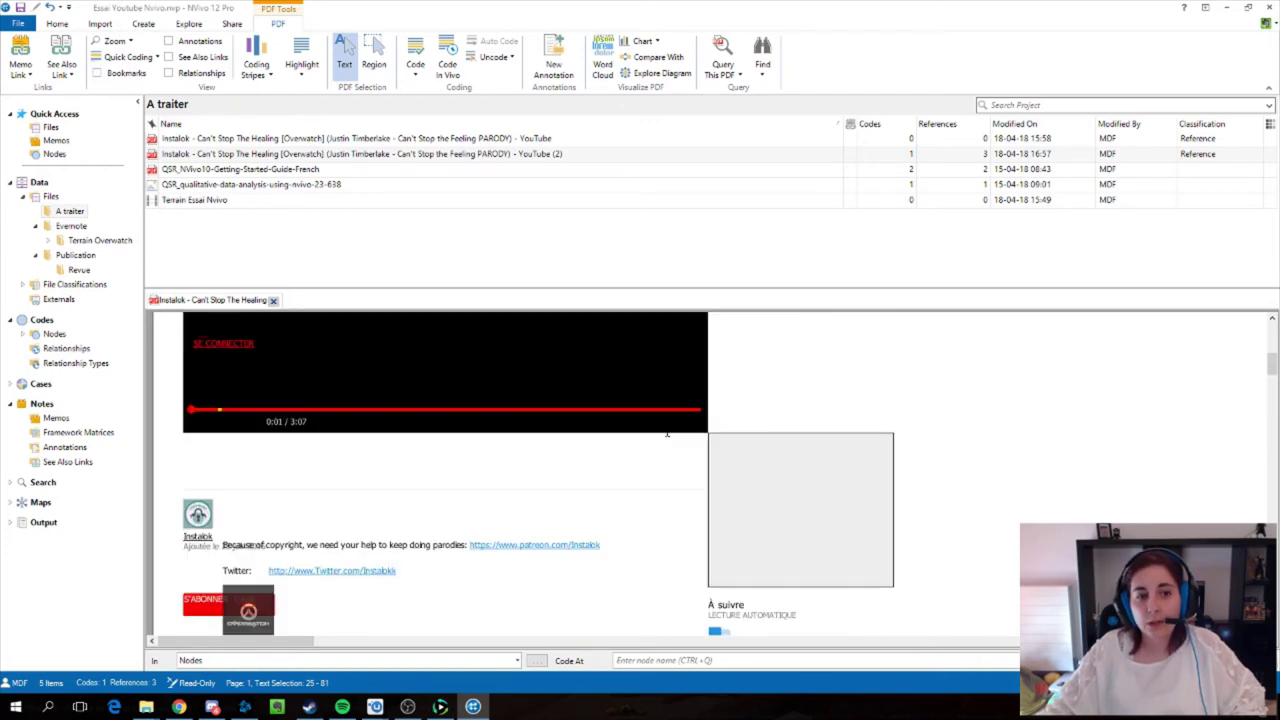
scroll(445, 470, "up", 3)
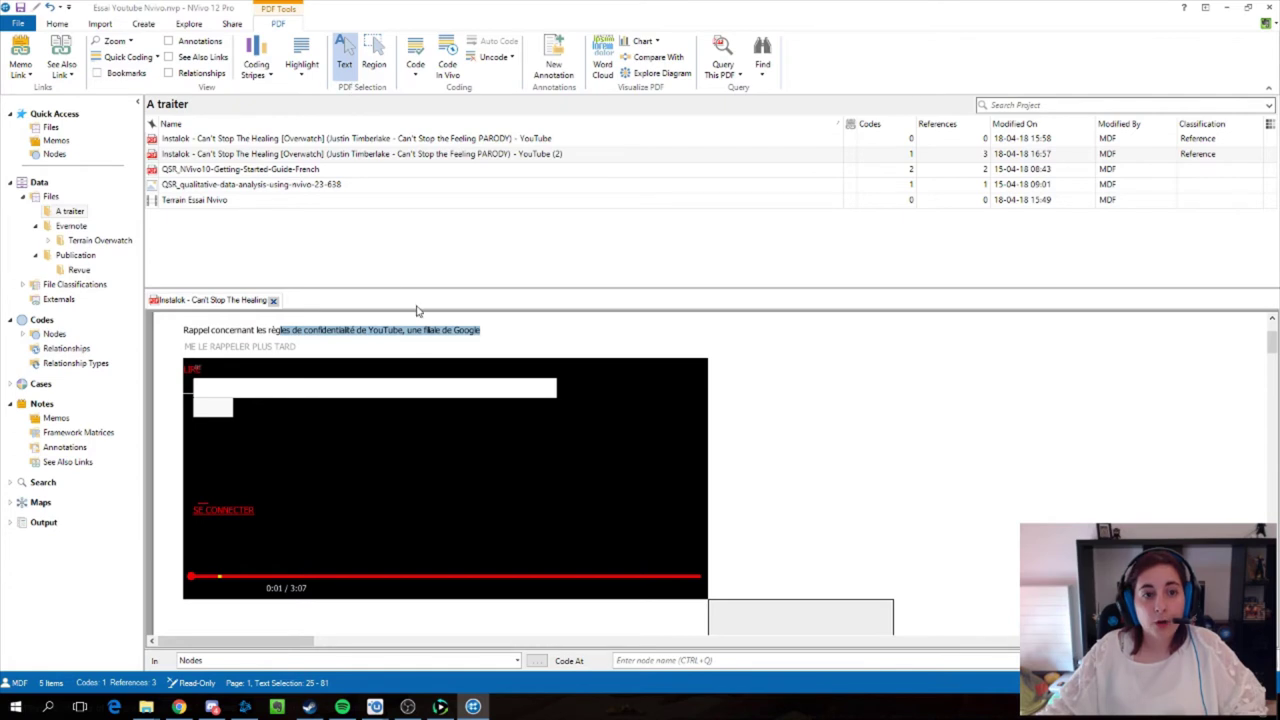
right_click(423, 336)
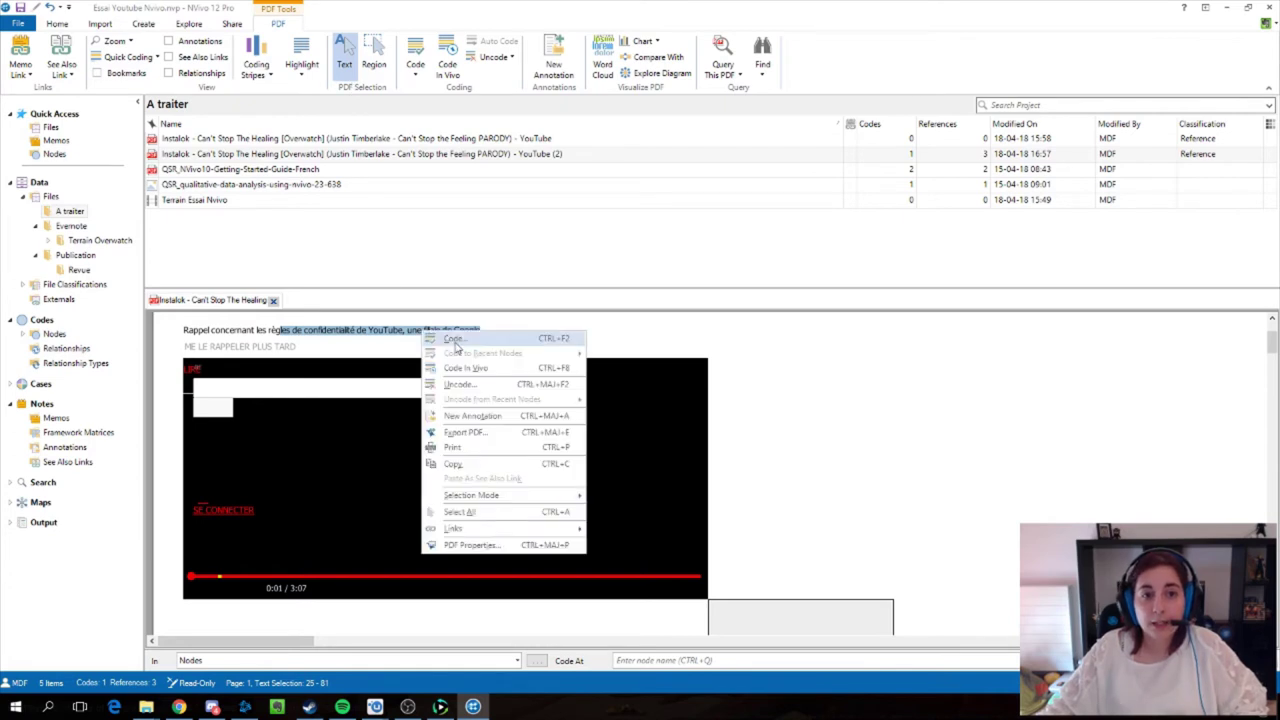
Step: Mark a region around the Instalok channel logo with the Region selection mode and check its coding actions
left_click(375, 70)
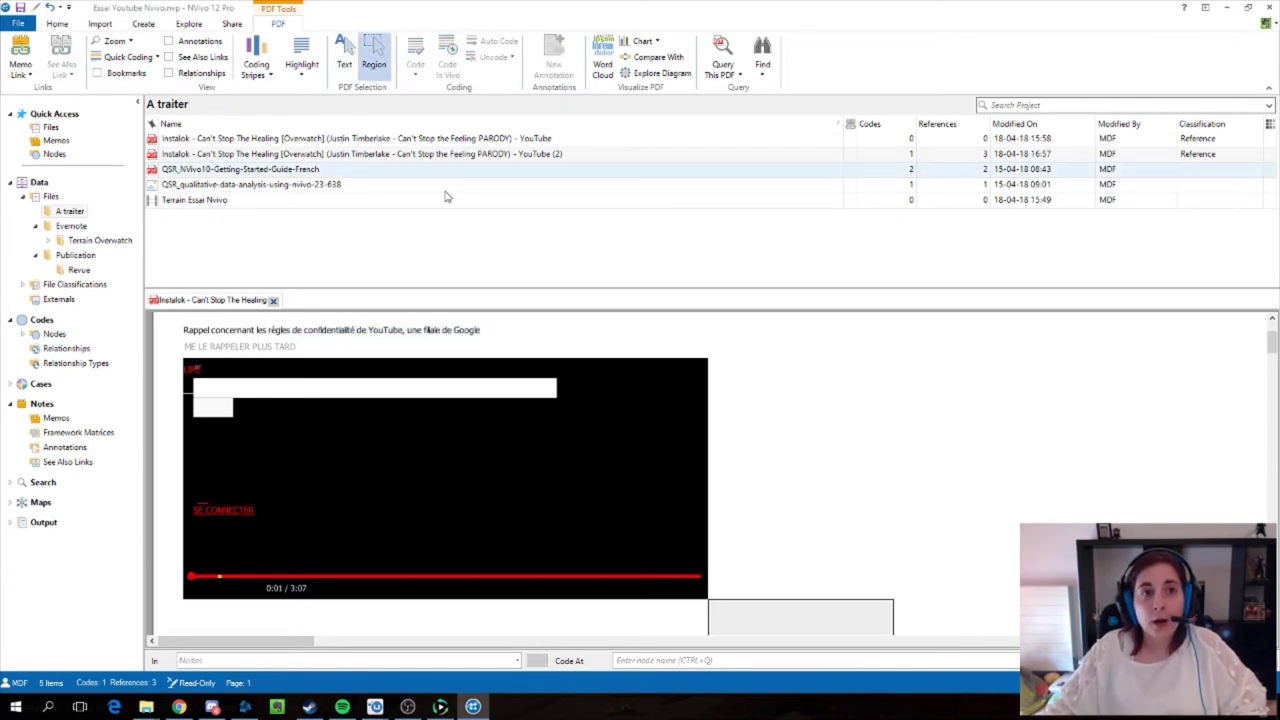
scroll(758, 436, "down", 5)
mouse_move(234, 400)
left_mouse_down()
mouse_move(183, 443)
mouse_move(169, 476)
left_mouse_up()
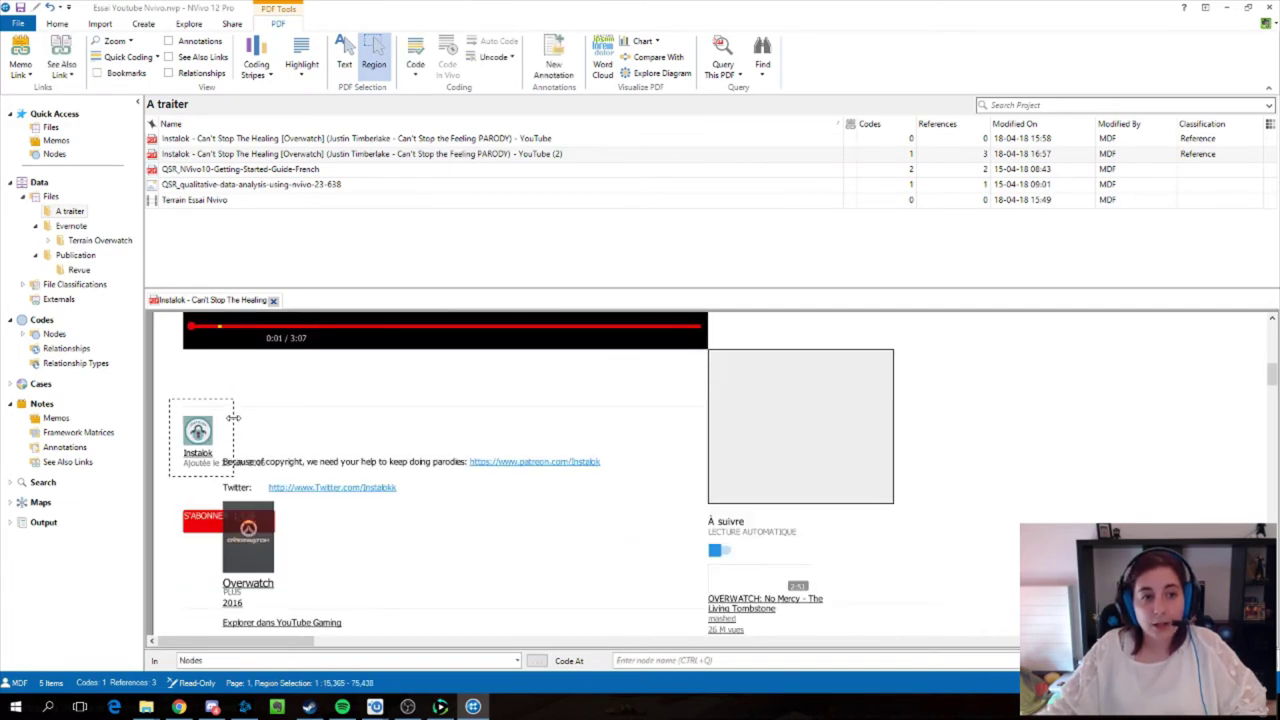
right_click(232, 416)
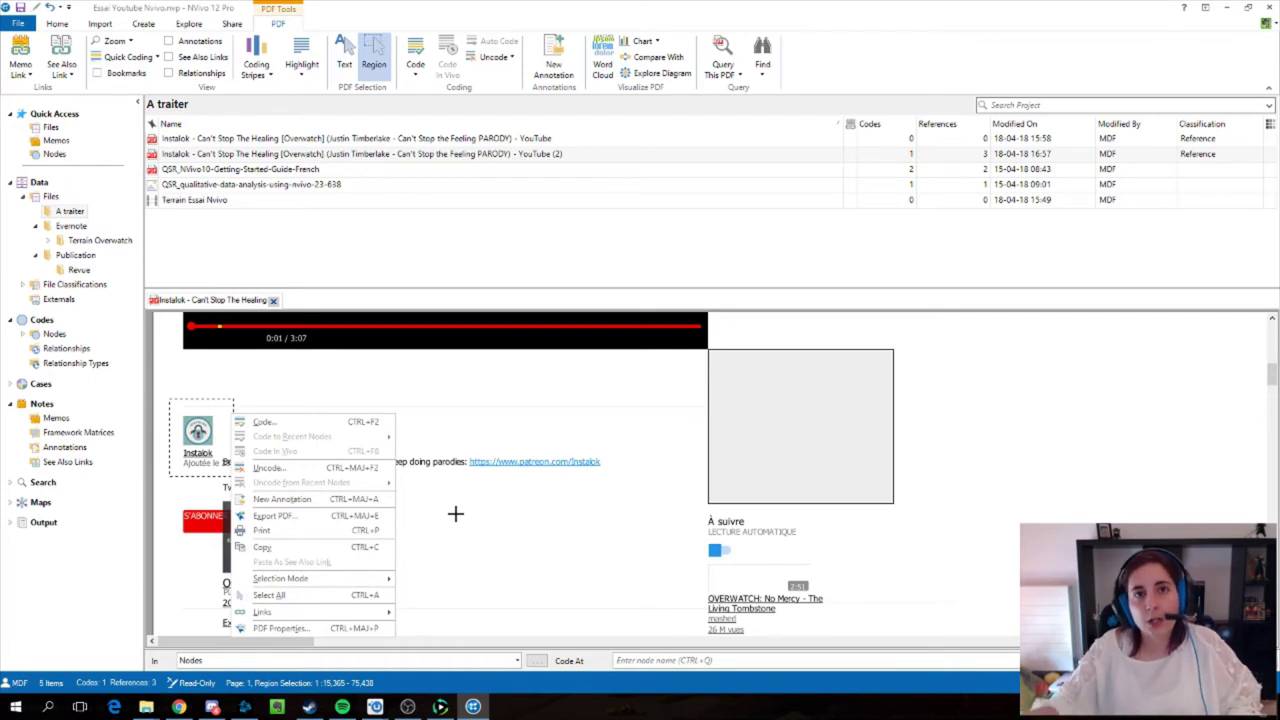
left_click(241, 241)
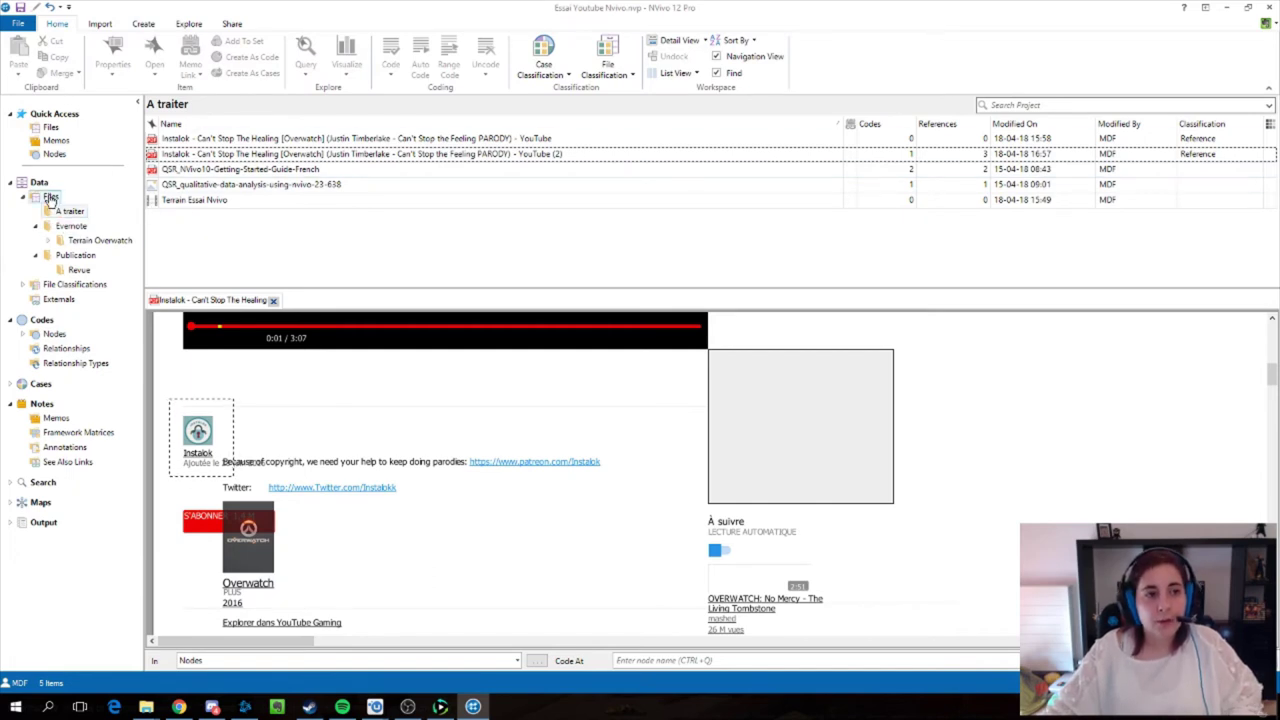
Step: Create a new folder named Ncapture under Files
right_click(51, 198)
left_click(87, 203)
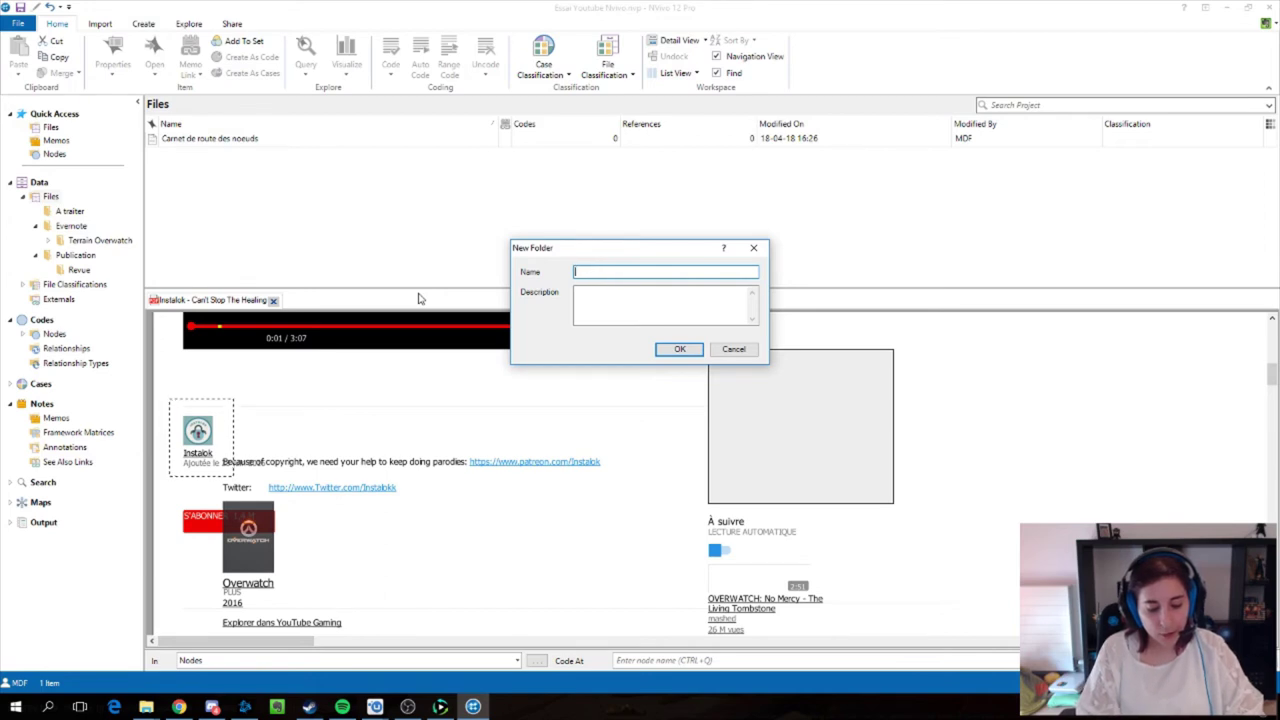
type("Noe")
key("Tab")
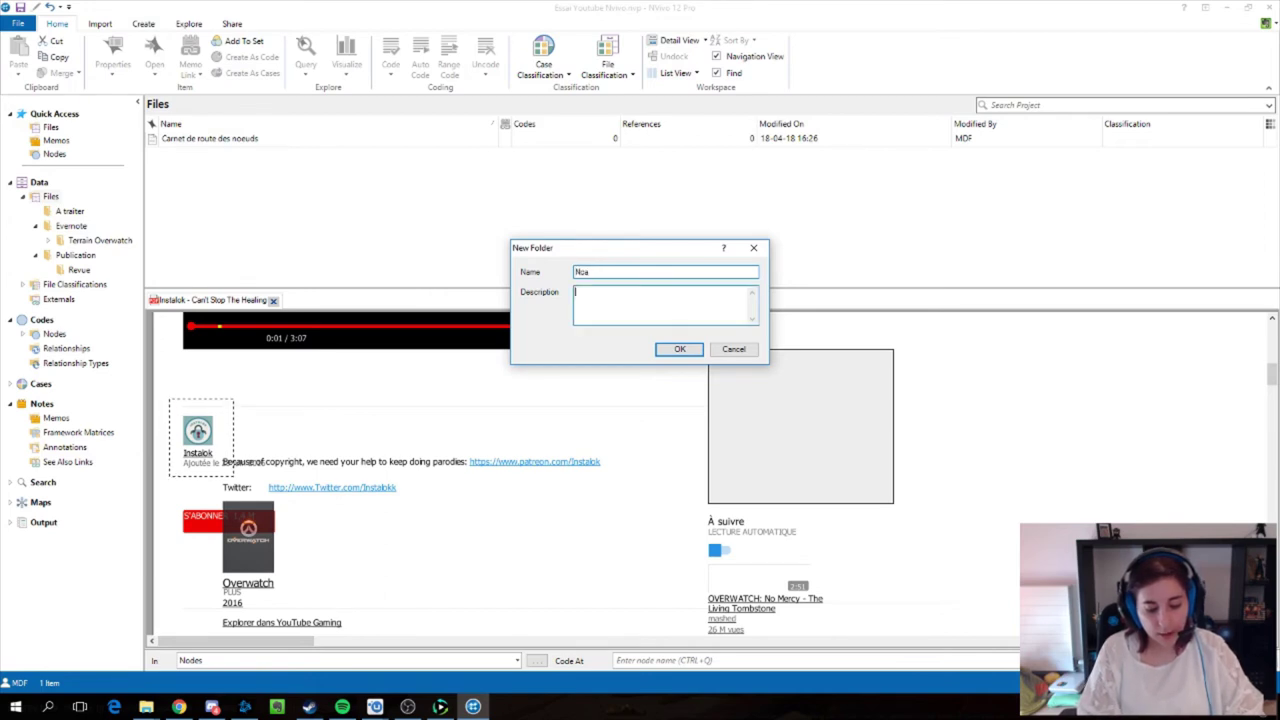
left_click(596, 271)
type("pture")
key("Return")
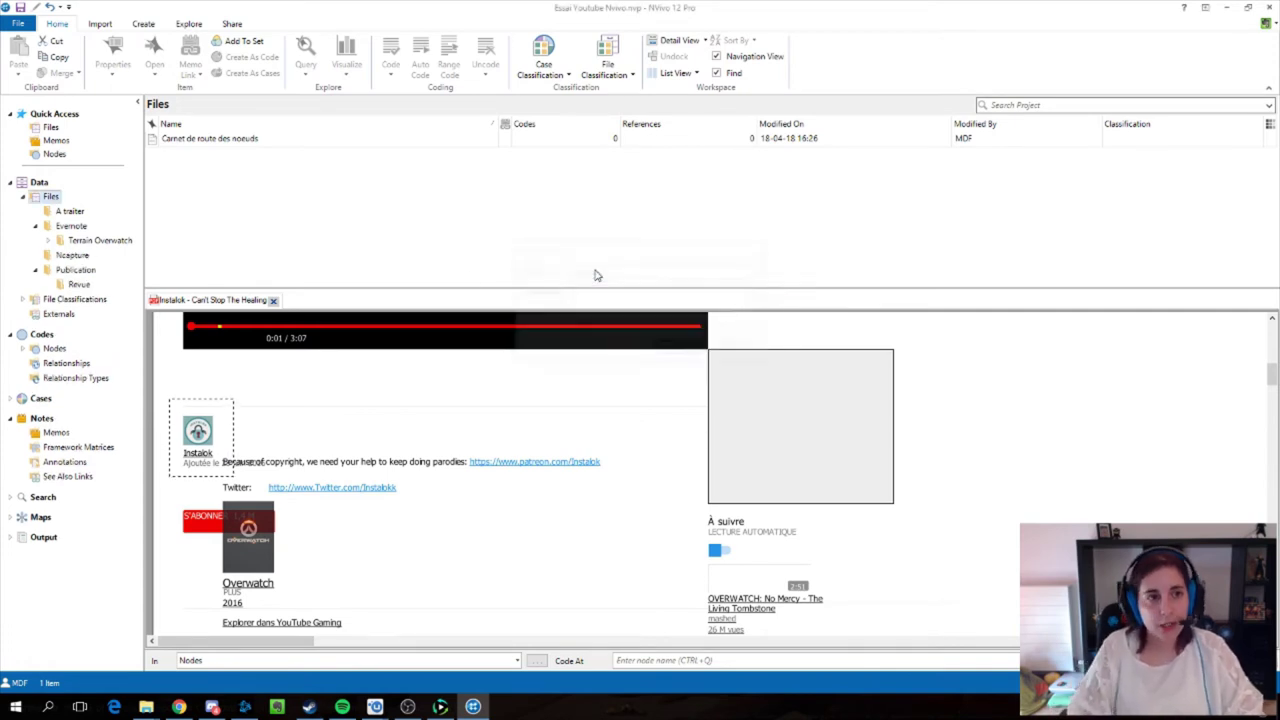
Step: Create a subfolder named Instalok inside the Ncapture folder
right_click(82, 255)
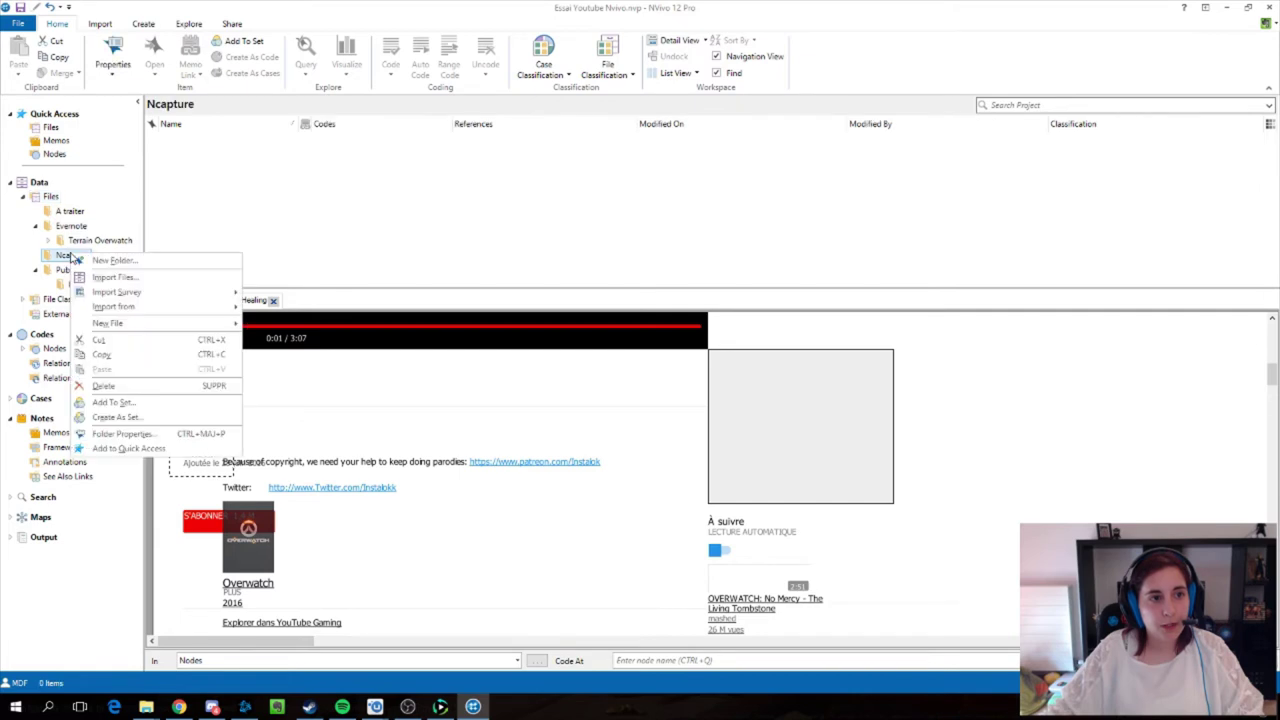
left_click(90, 260)
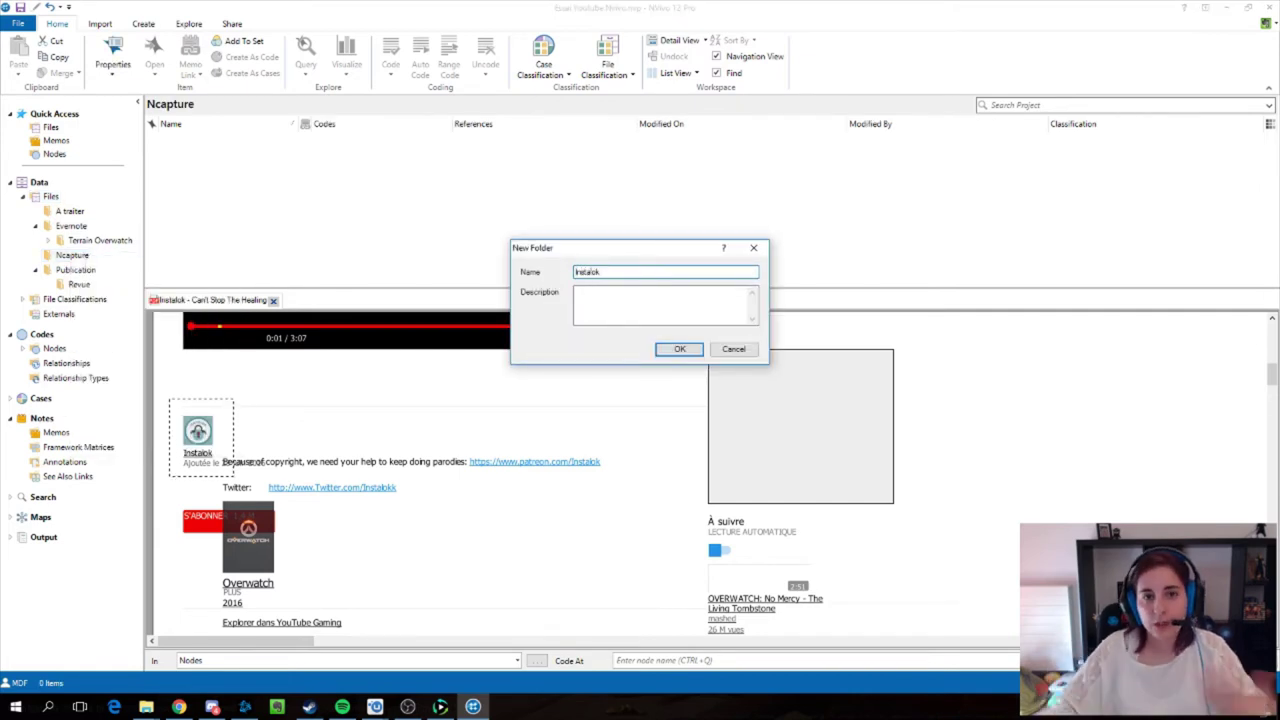
left_click(679, 349)
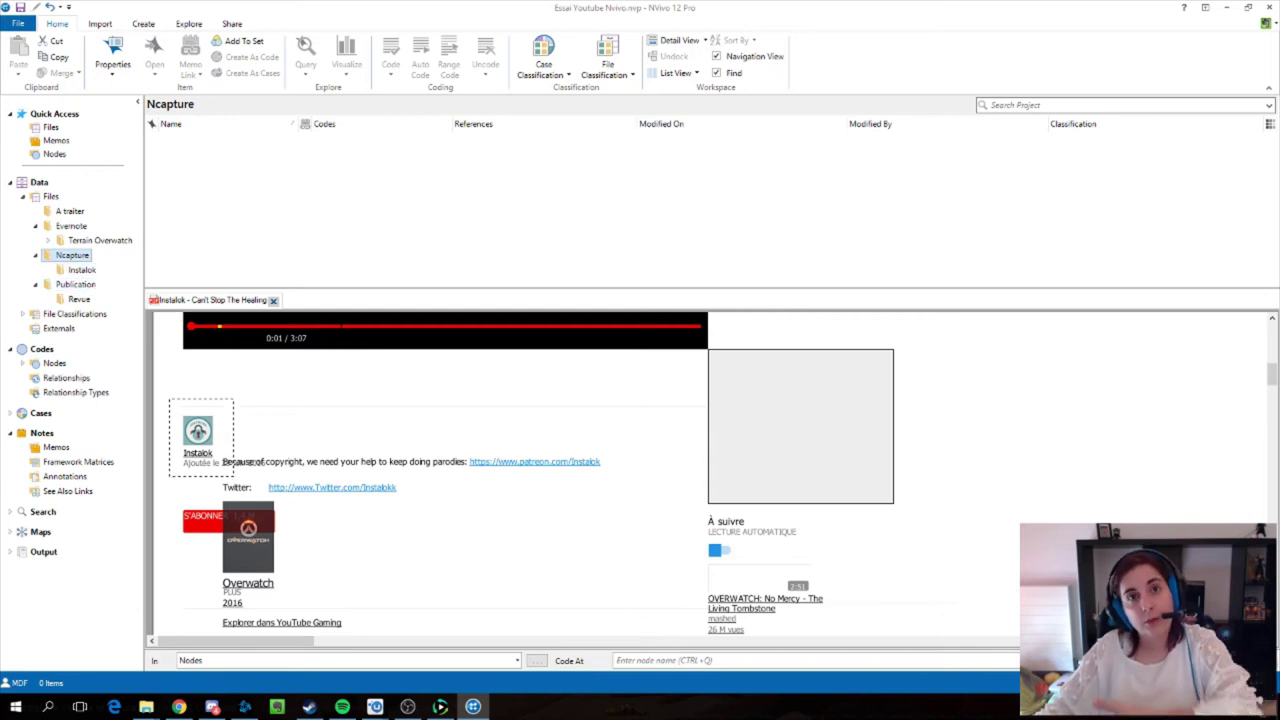
Step: Move the first Instalok "Can't Stop The Healing" PDF from A traiter into the Instalok folder and open that folder
left_click(82, 270)
left_click(70, 211)
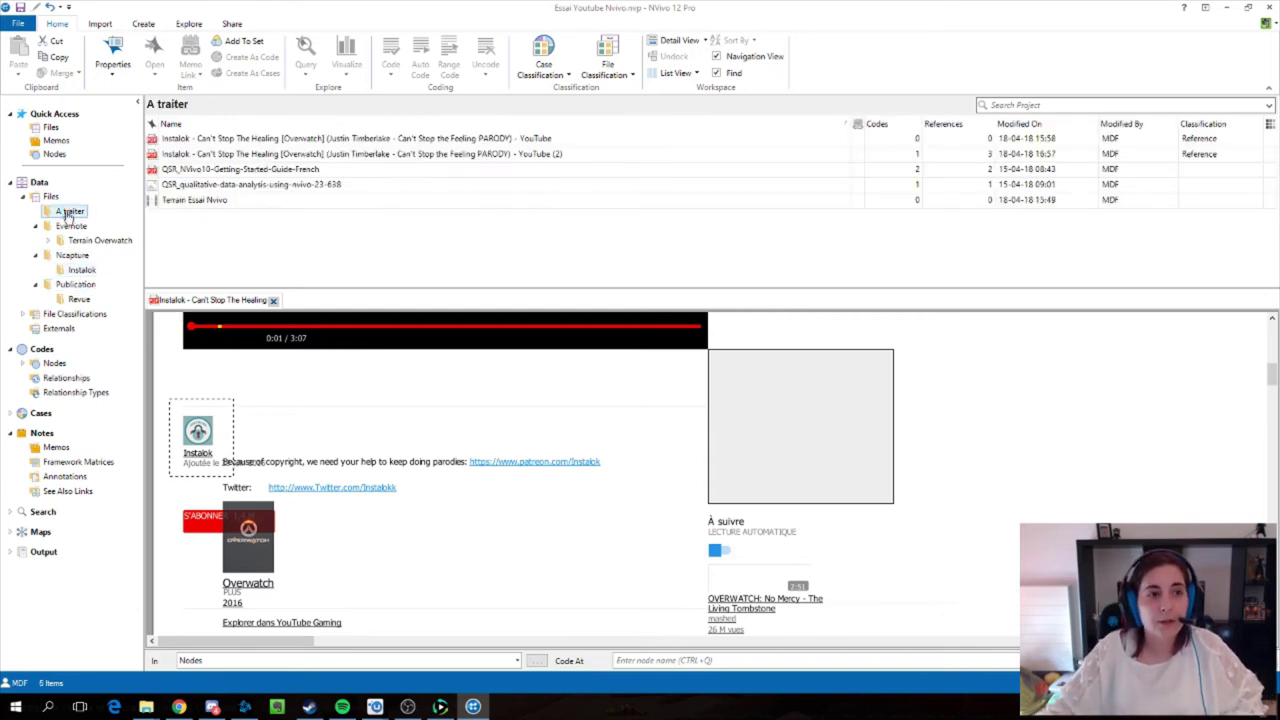
left_click(155, 141)
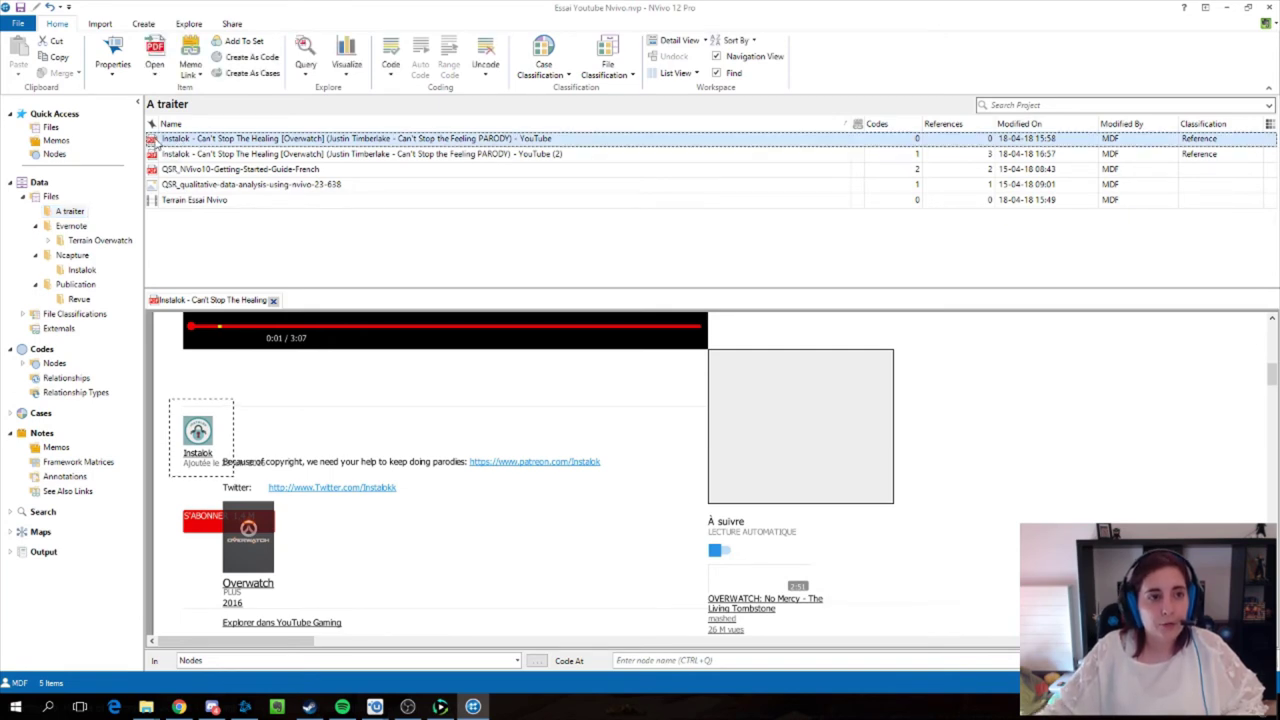
left_click_drag(155, 141, 78, 274)
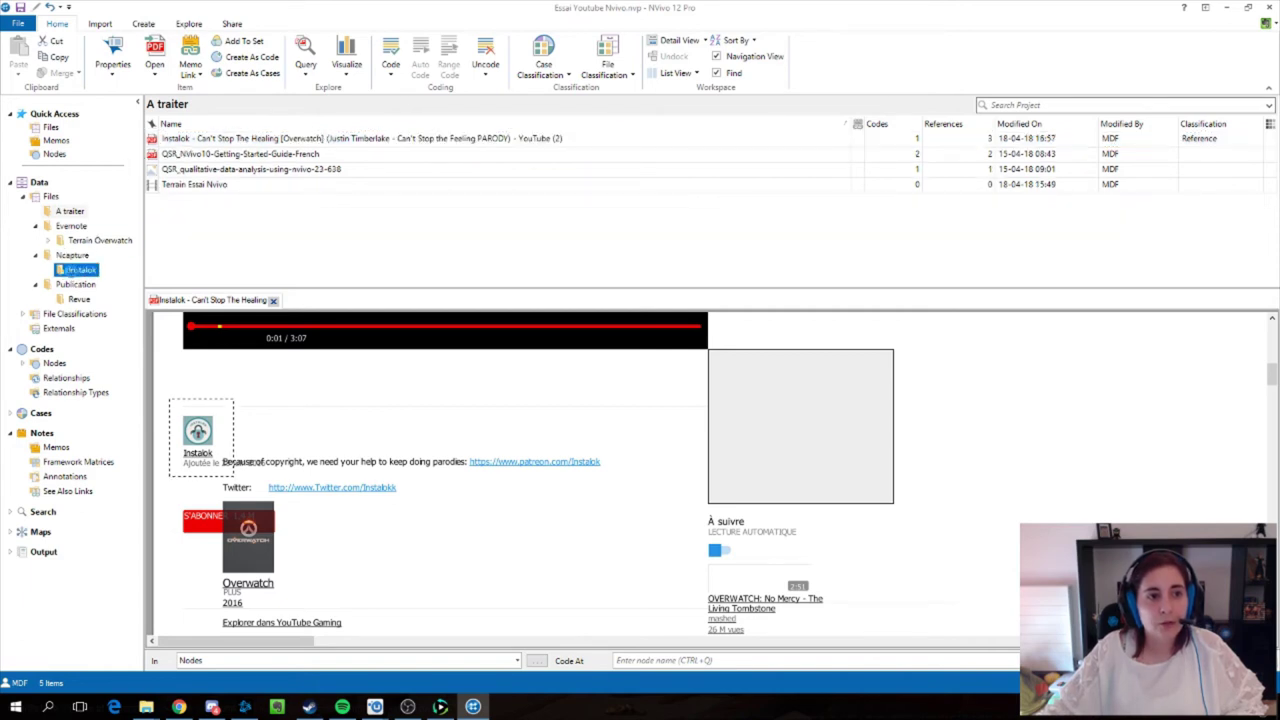
left_click(80, 271)
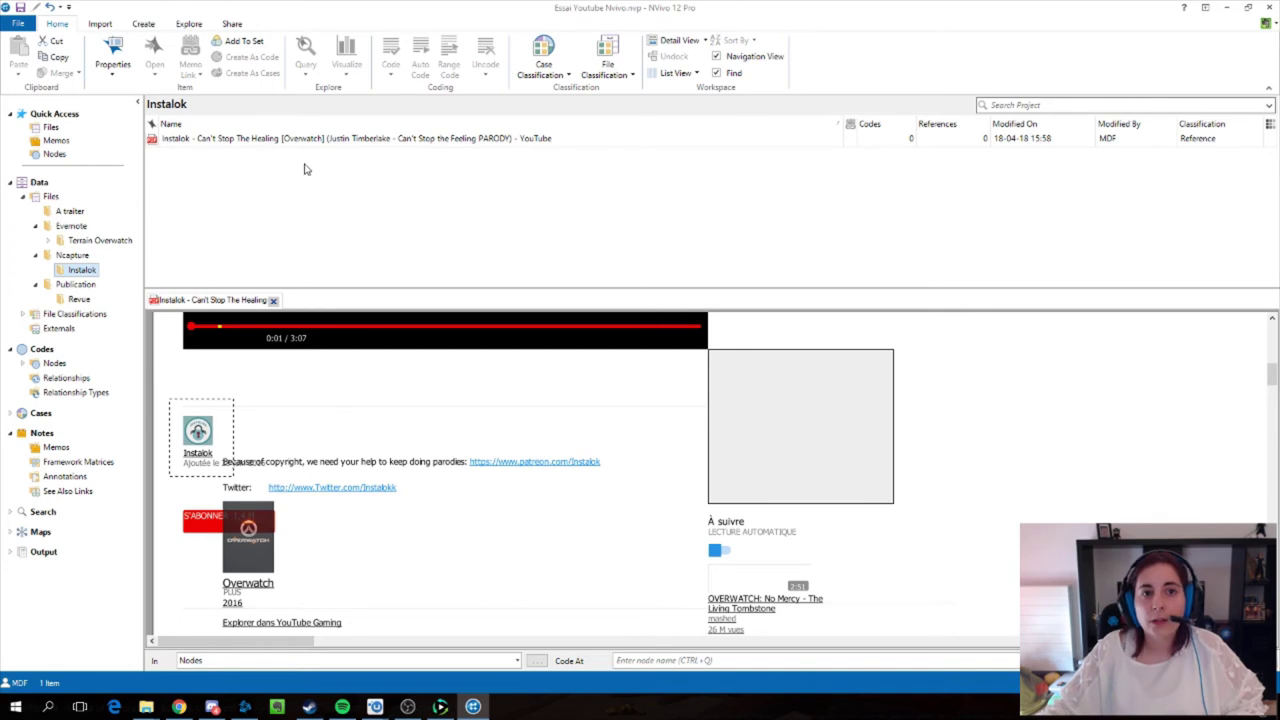